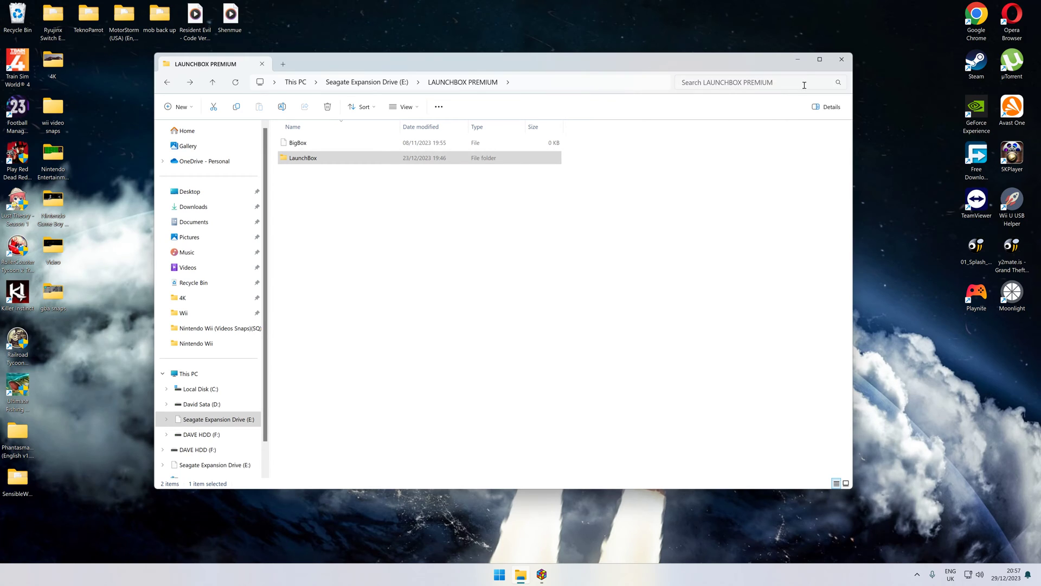
# Step: Open the LaunchBox folder inside LAUNCHBOX PREMIUM on the Seagate Expansion Drive and look through its contents
pyautogui.click(326, 161)
pyautogui.doubleClick(333, 163)
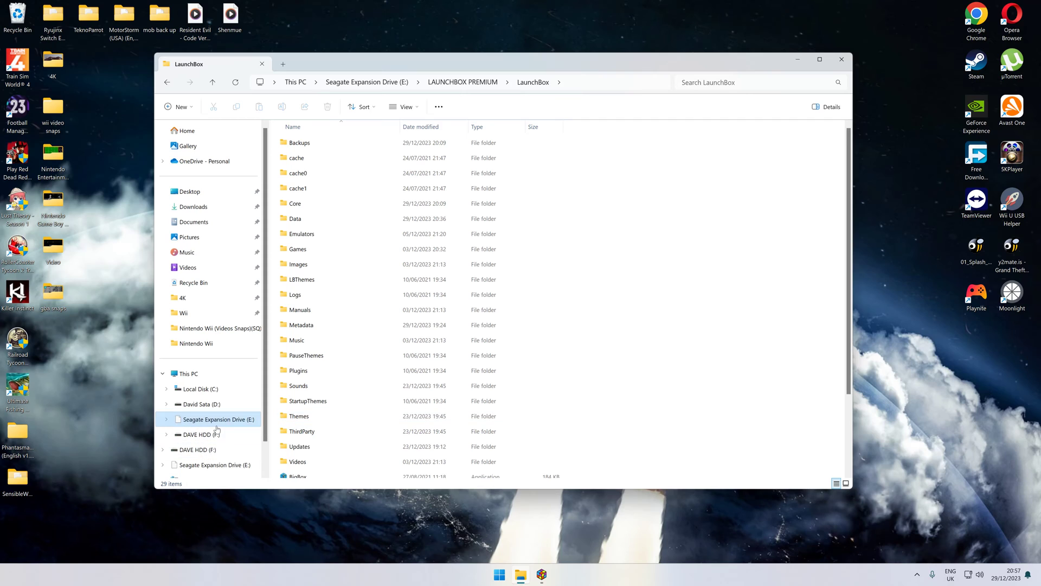
pyautogui.scroll(-3, 574, 298)
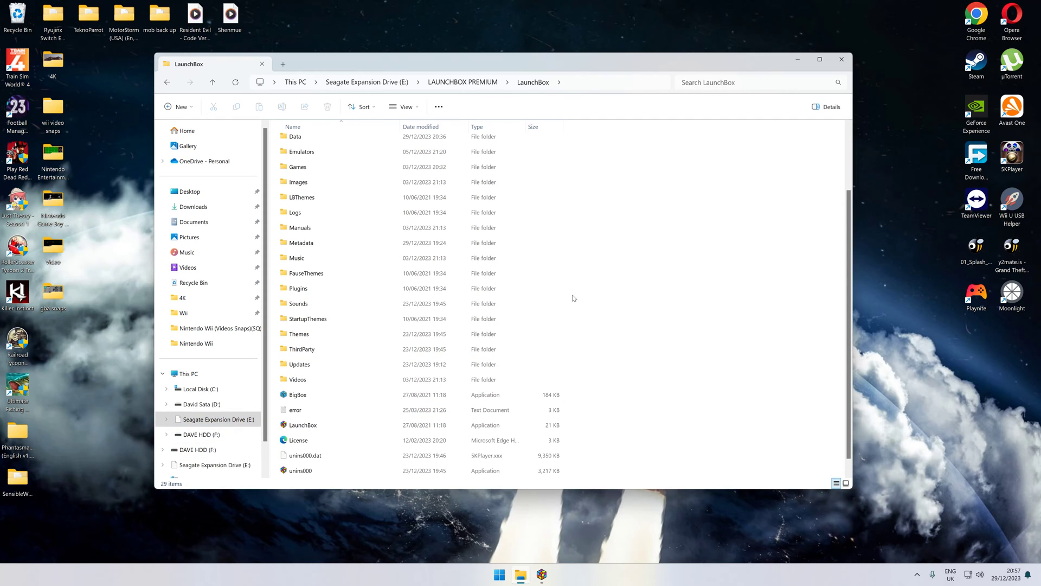
pyautogui.scroll(2, 377, 375)
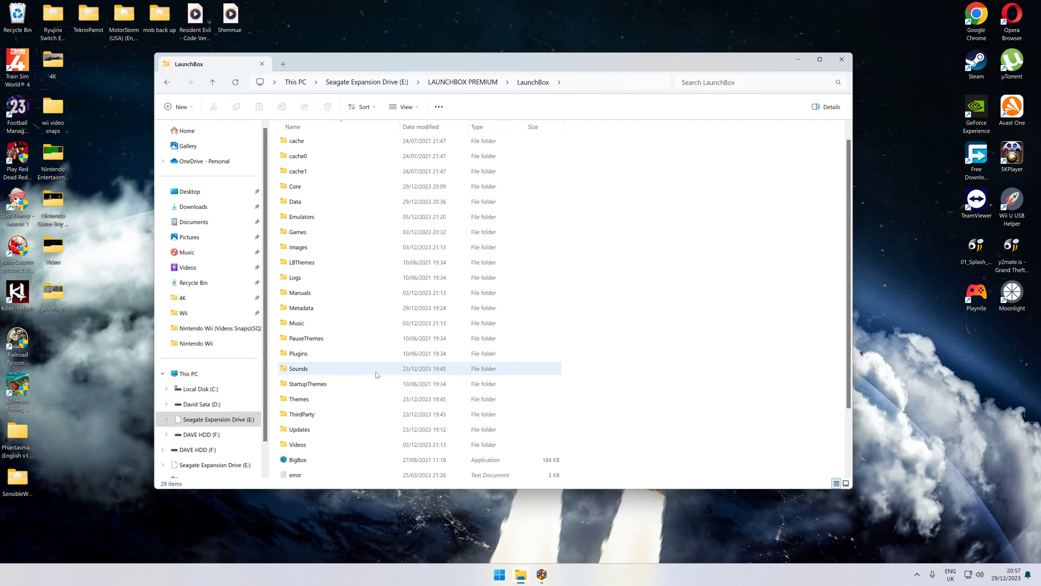
pyautogui.scroll(-2, 378, 374)
pyautogui.scroll(2, 345, 413)
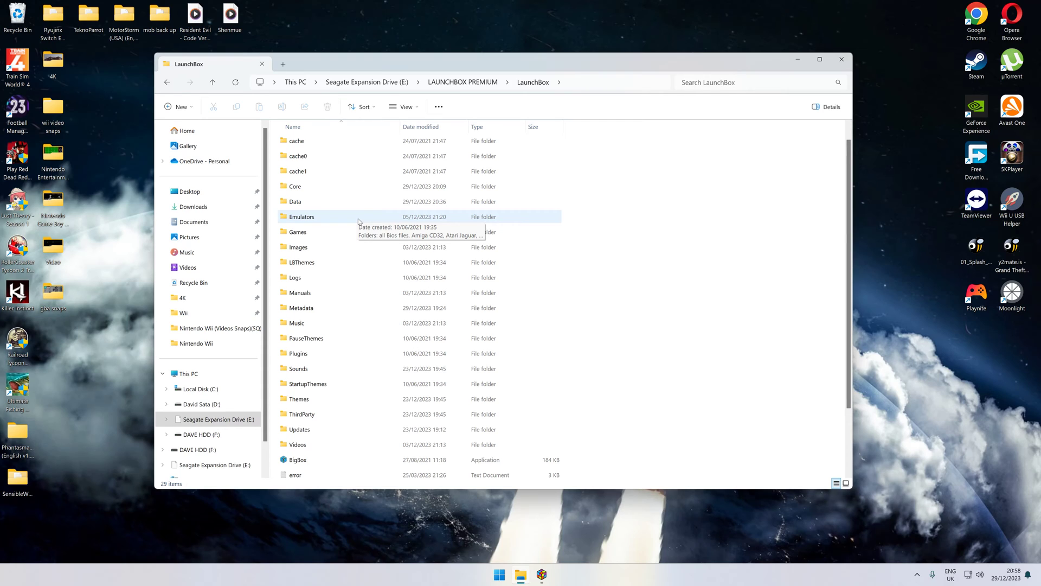
# Step: Go into the Emulators folder and open its Nintendo Gamecube & Wii subfolder
pyautogui.doubleClick(351, 217)
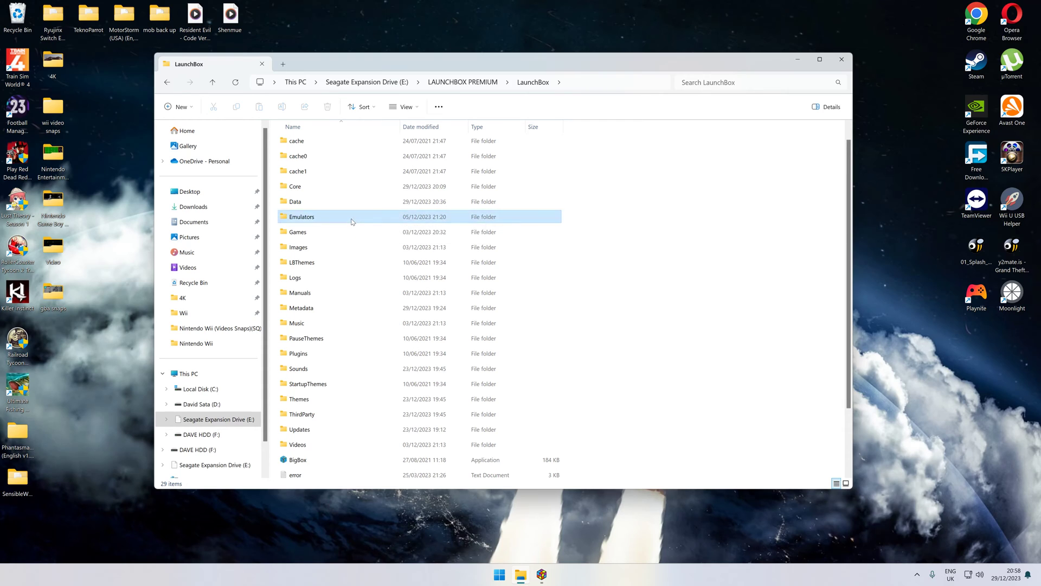
pyautogui.scroll(-2, 368, 367)
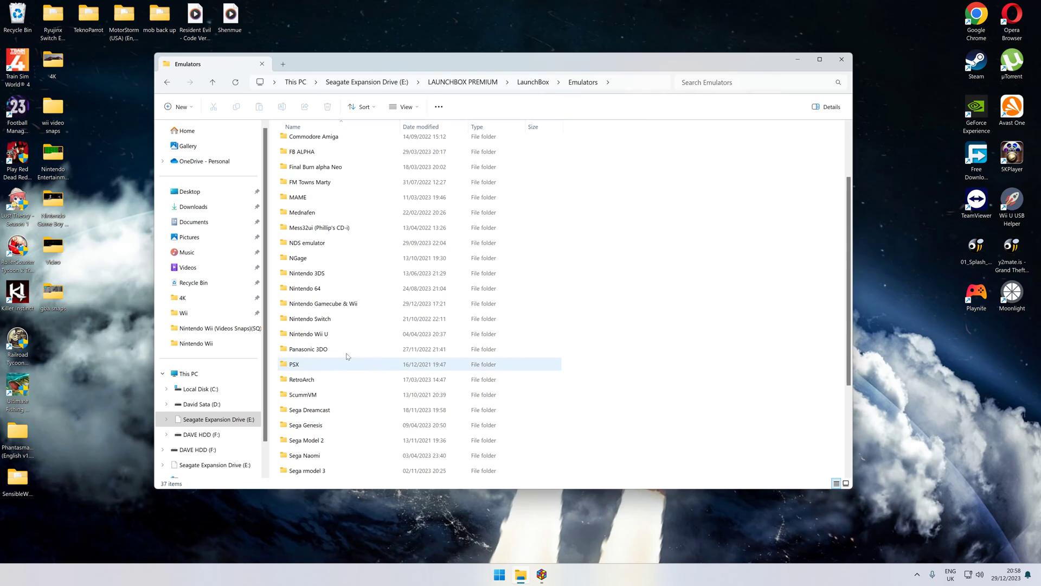
pyautogui.doubleClick(328, 305)
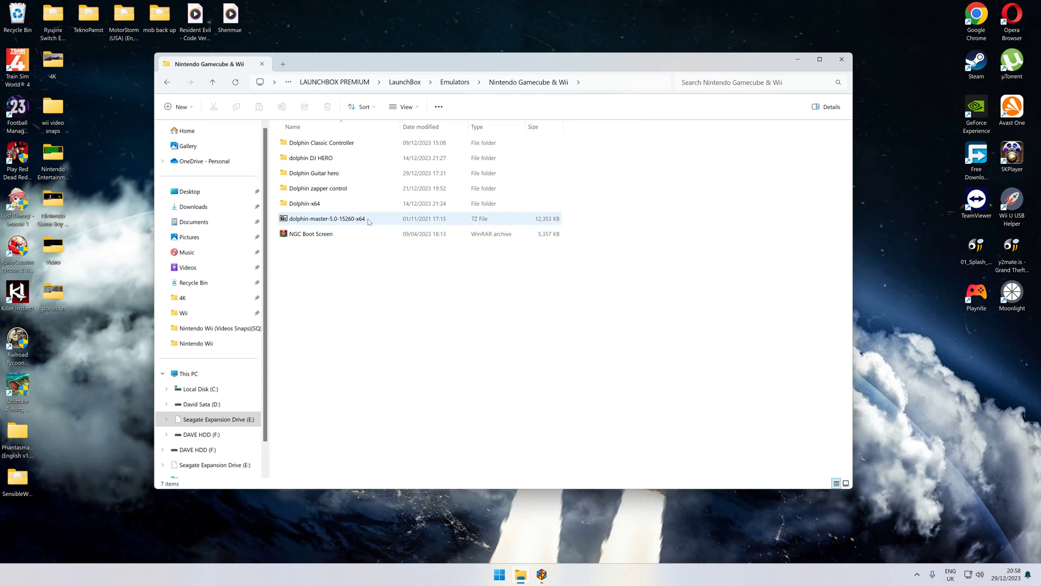
# Step: Open the Dolphin Guitar hero folder and go into its Dolphin-x64 subfolder
pyautogui.click(336, 173)
pyautogui.doubleClick(336, 174)
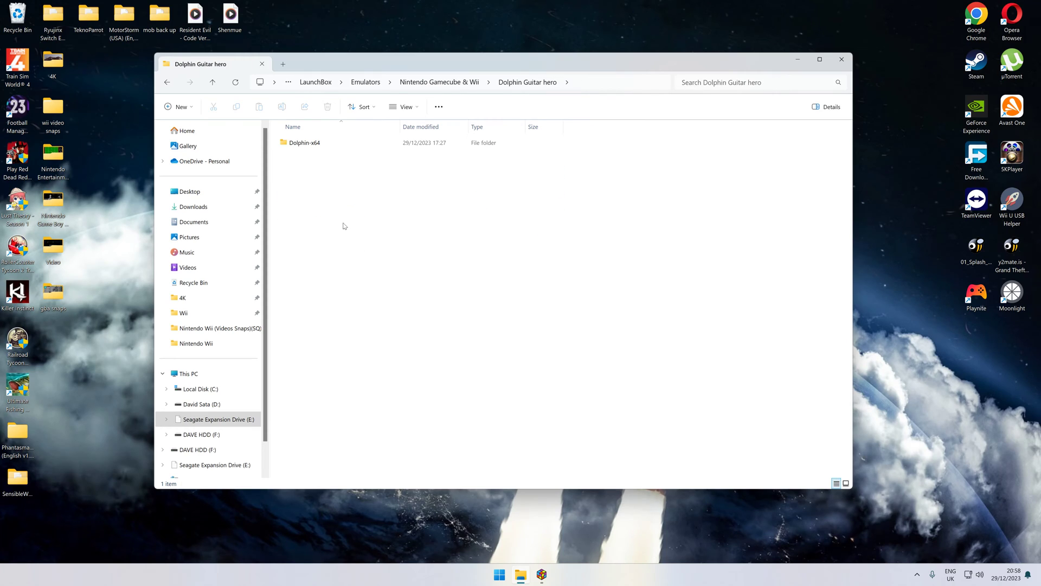
pyautogui.doubleClick(313, 148)
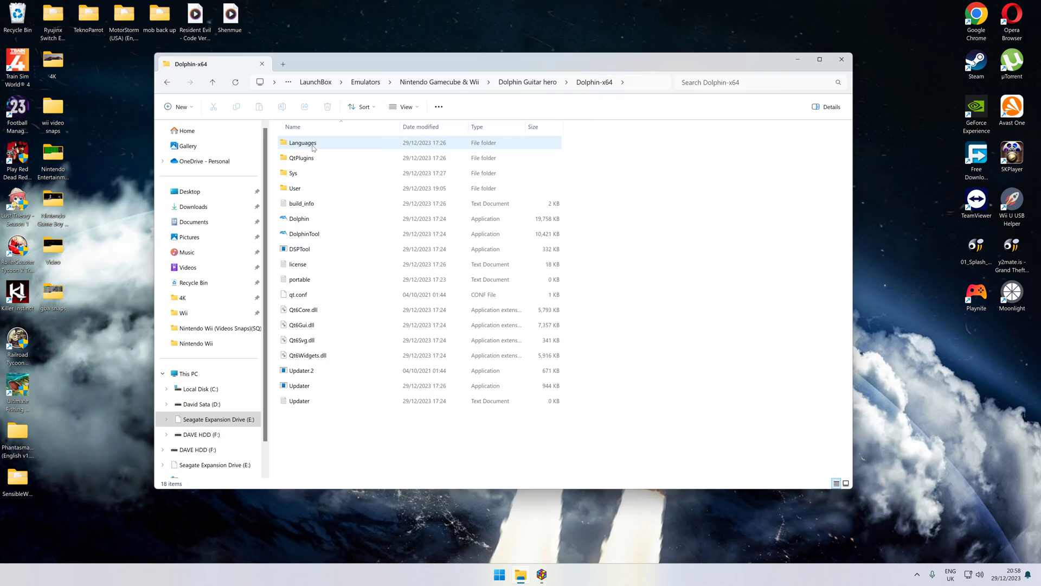
pyautogui.hotkey('alt', 'Left')
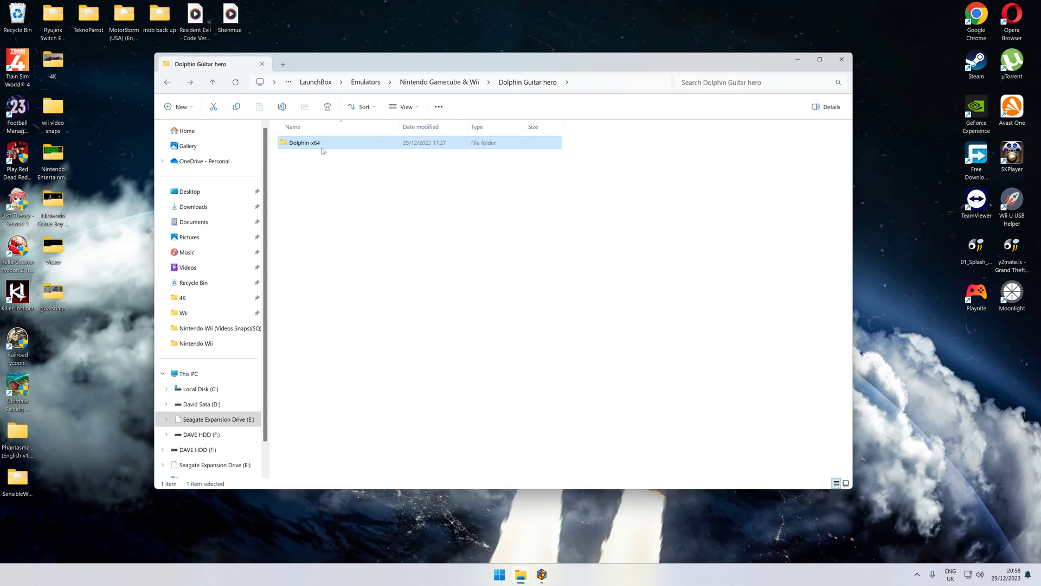
pyautogui.doubleClick(320, 145)
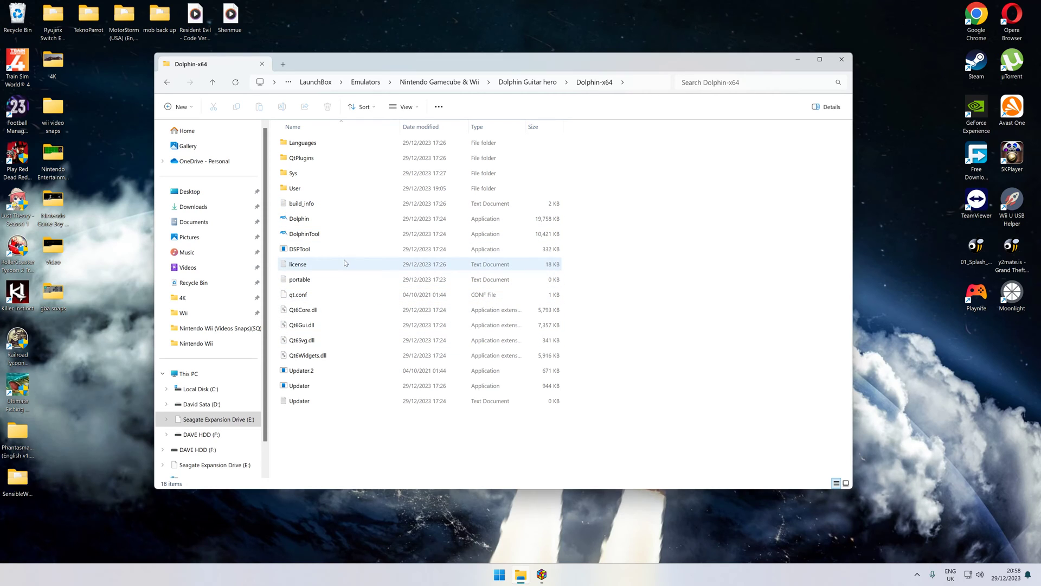
# Step: Examine the User folder, the Dolphin application and the folder's options for creating a new file
pyautogui.click(303, 190)
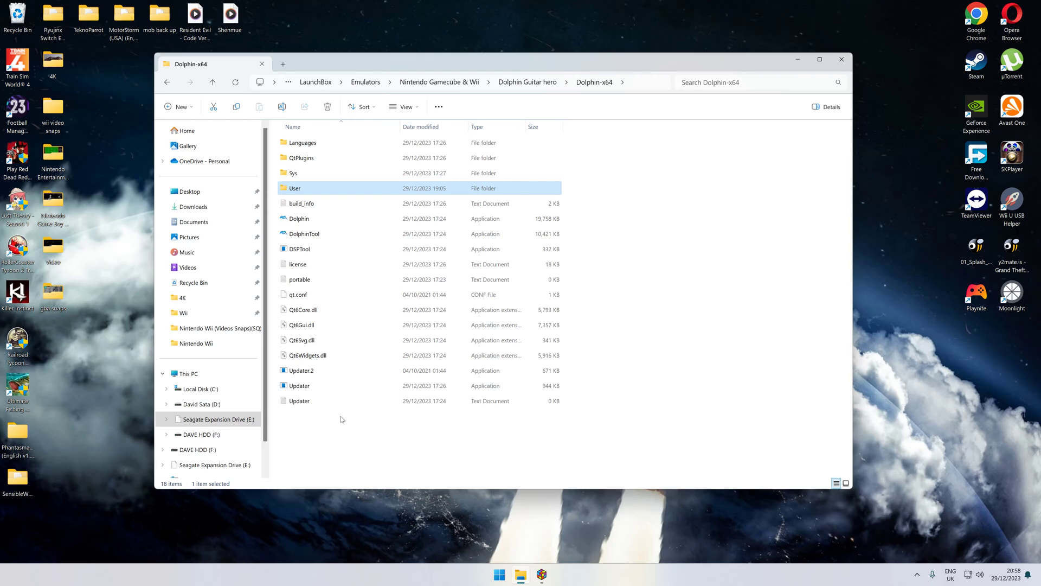
pyautogui.click(304, 220)
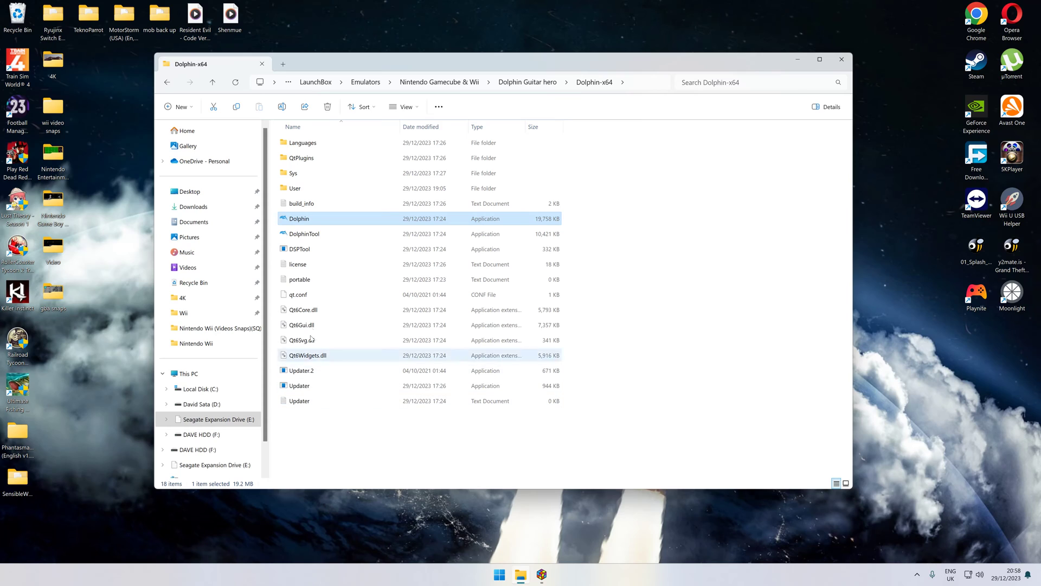
pyautogui.rightClick(684, 259)
pyautogui.moveTo(727, 332)
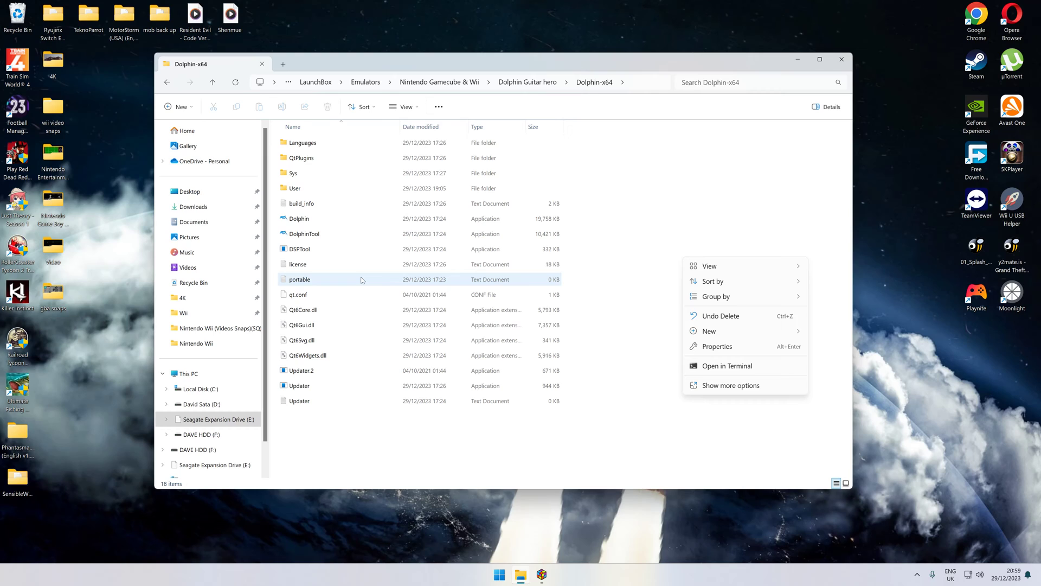
pyautogui.click(778, 175)
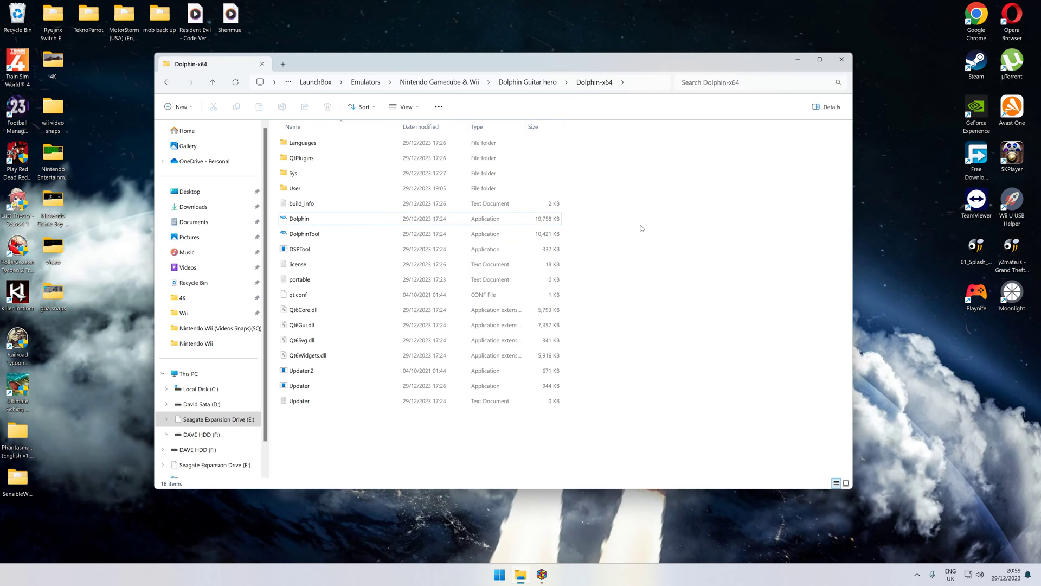
# Step: Launch the Dolphin application from the Dolphin-x64 folder and move its window slightly up and aside
pyautogui.click(305, 221)
pyautogui.doubleClick(305, 221)
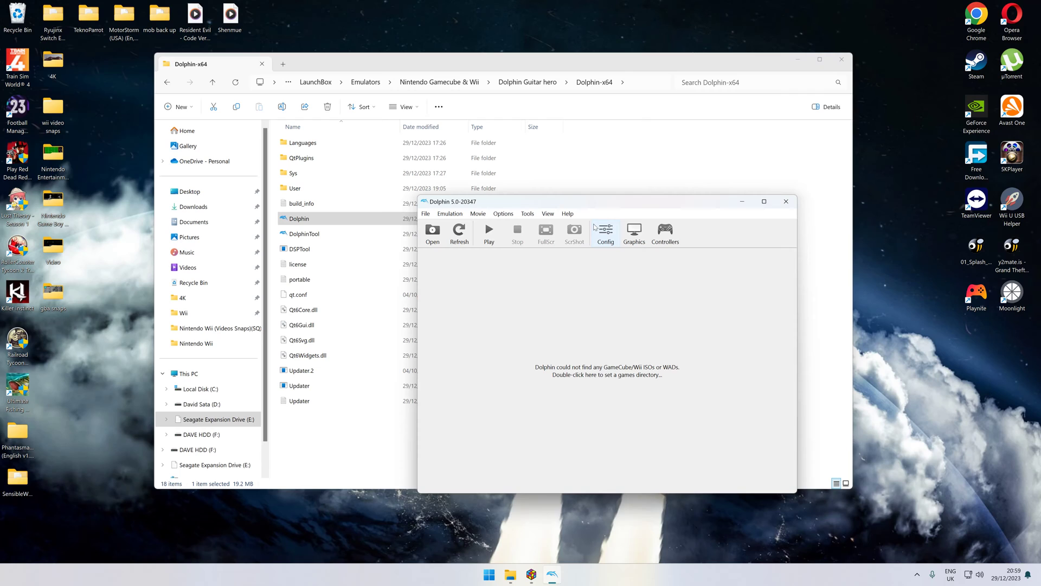
pyautogui.moveTo(599, 207); pyautogui.dragTo(626, 181)
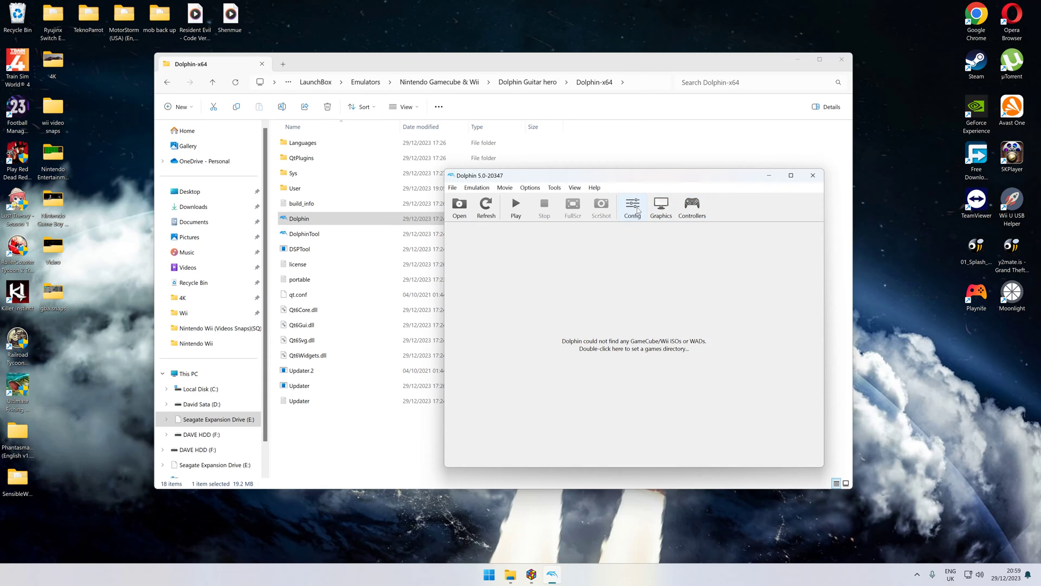
# Step: Review Dolphin's General, Interface, GameCube, Wii and Advanced configuration settings, then close them
pyautogui.click(639, 210)
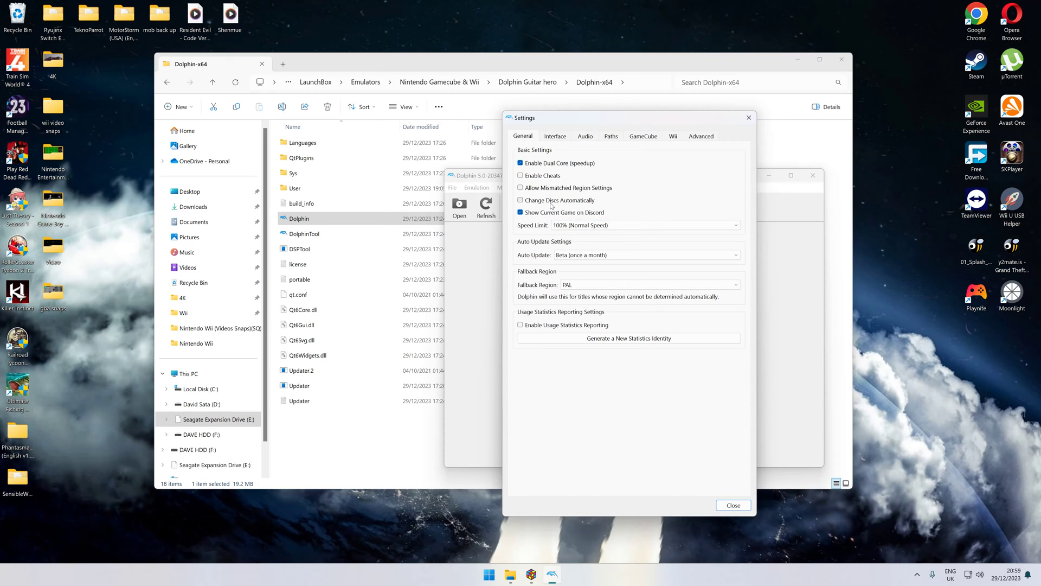
pyautogui.click(554, 137)
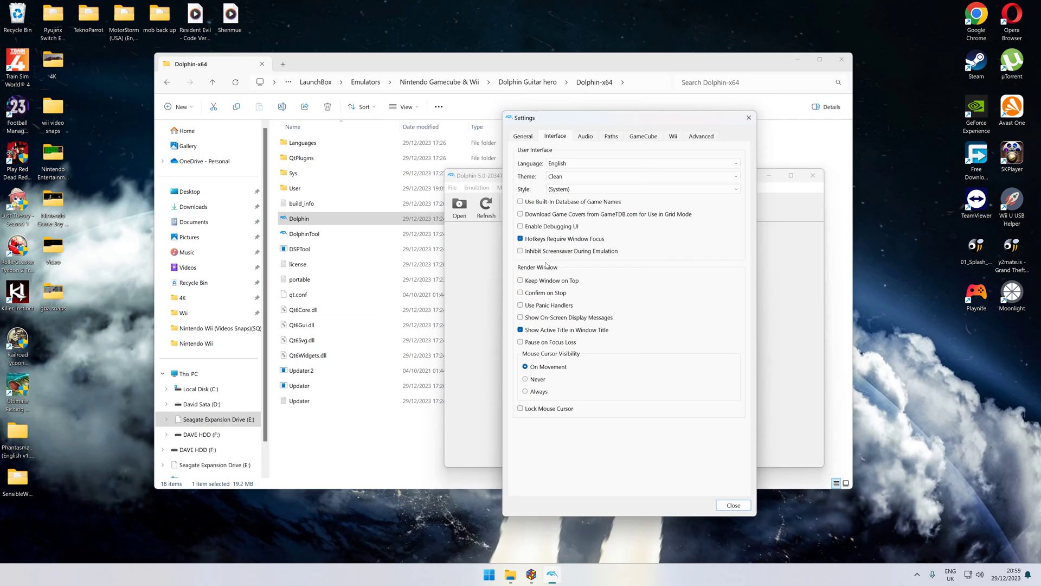
pyautogui.click(634, 136)
pyautogui.click(673, 137)
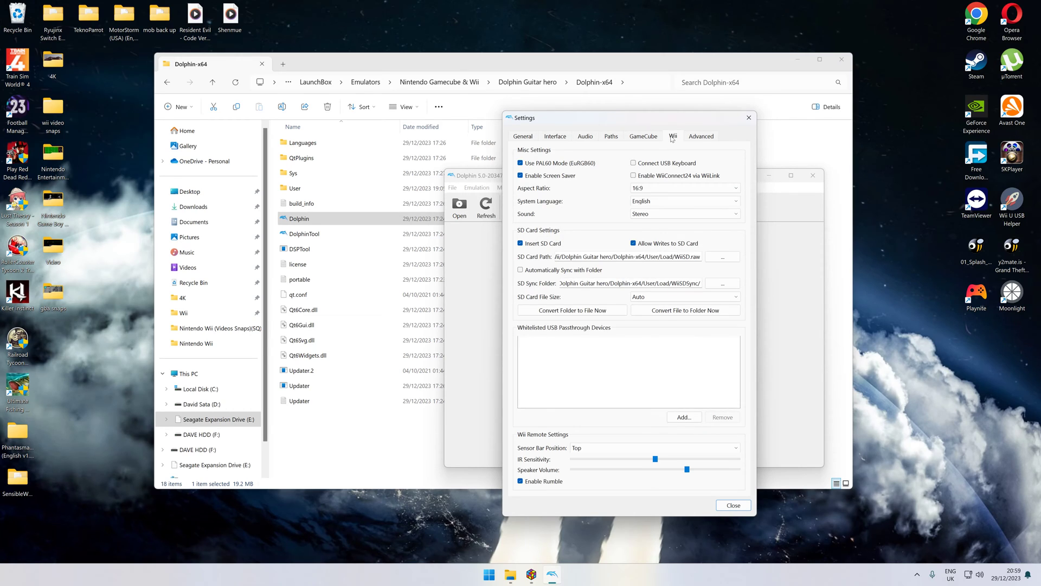
pyautogui.click(700, 137)
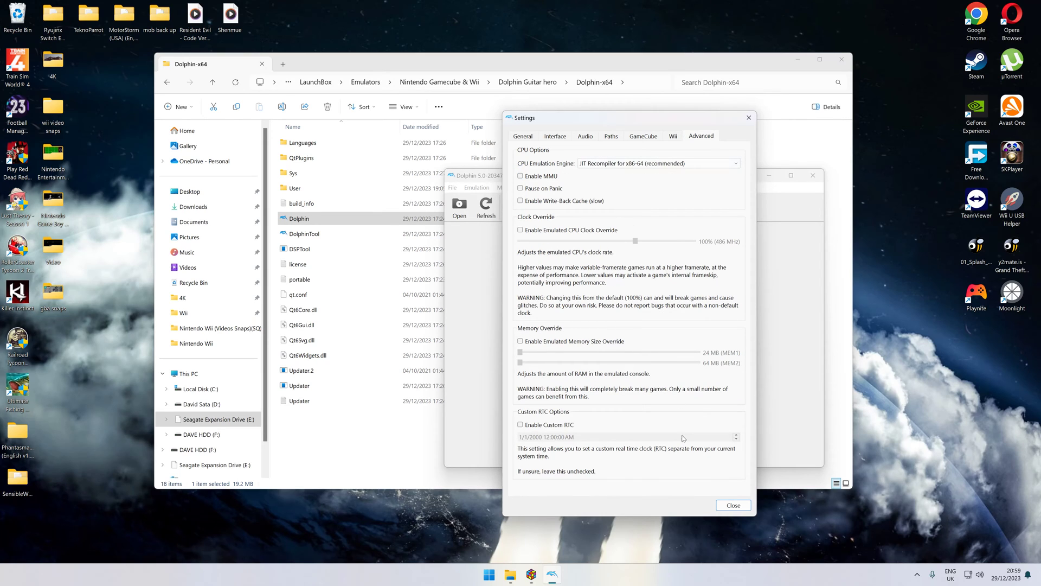
pyautogui.click(734, 505)
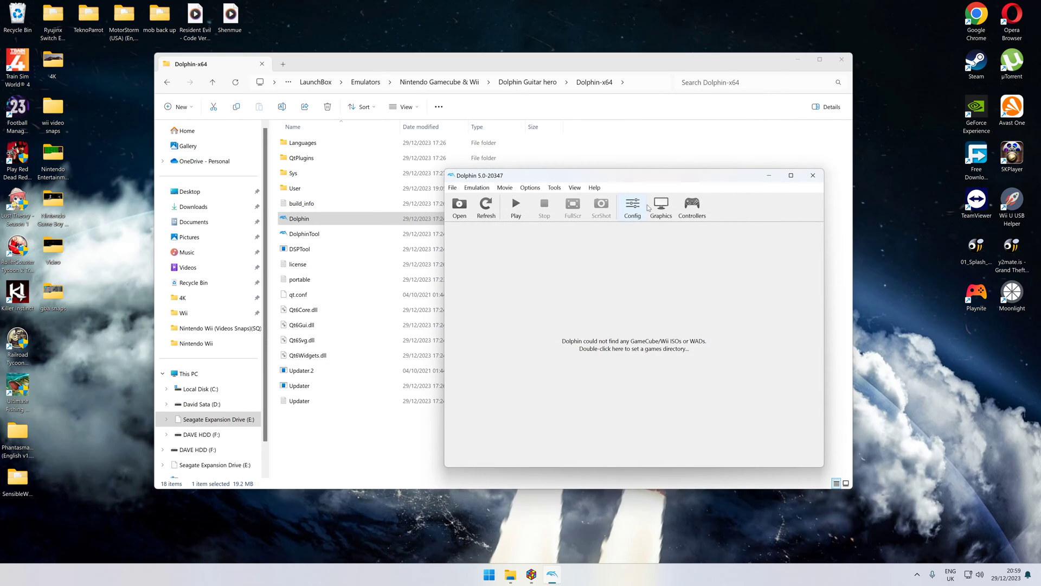
# Step: Review the General, Enhancements and Advanced graphics settings, including backend, internal resolution, V-Sync and fullscreen start, then close them
pyautogui.click(663, 207)
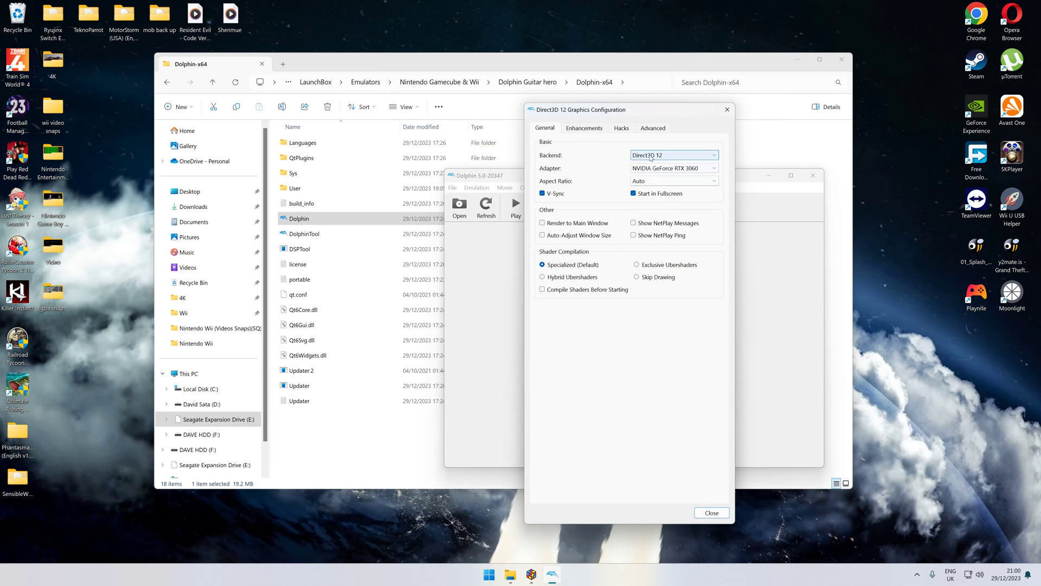
pyautogui.click(576, 129)
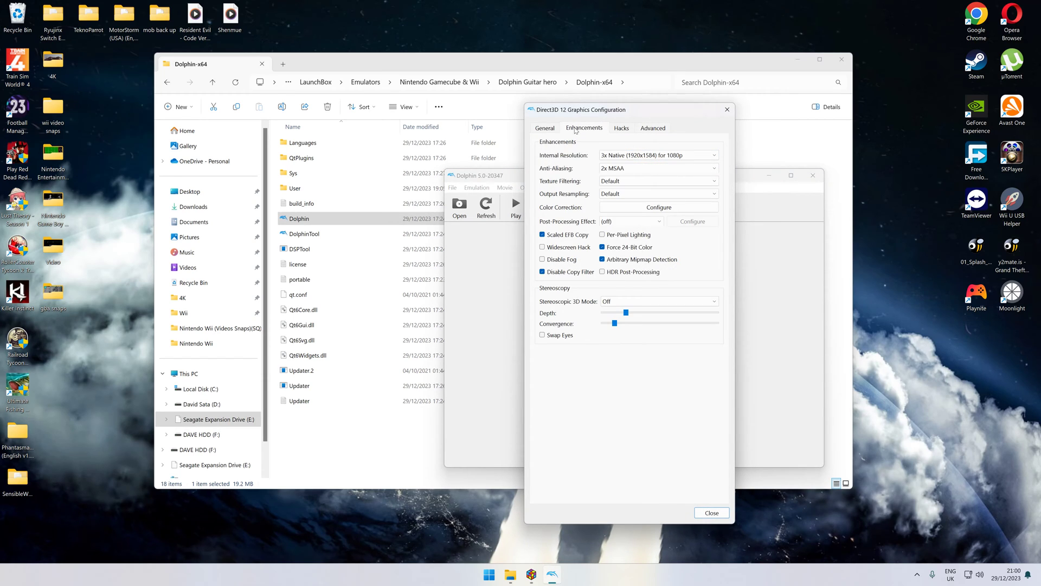
pyautogui.moveTo(627, 162)
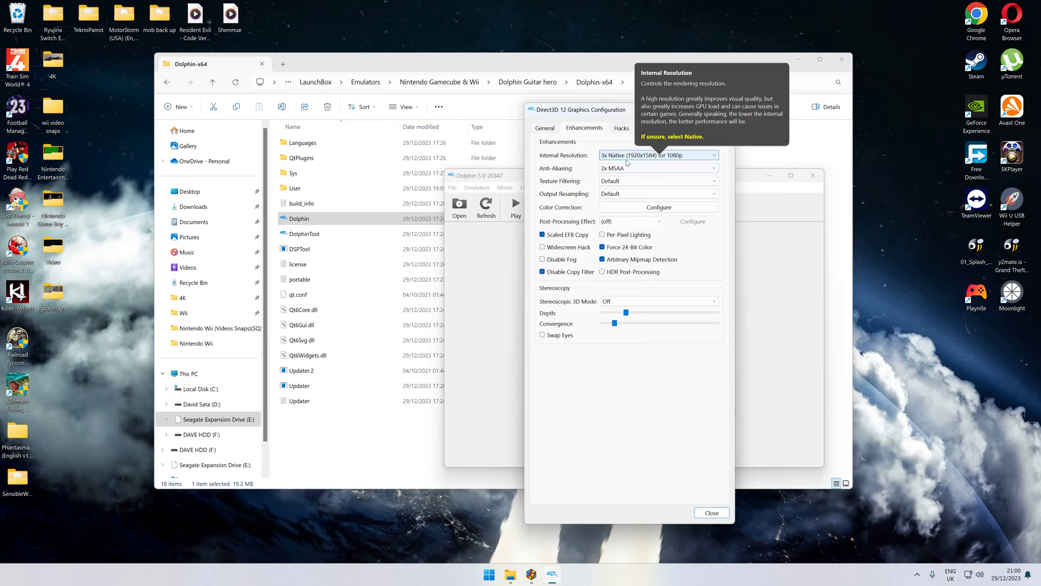
pyautogui.click(645, 130)
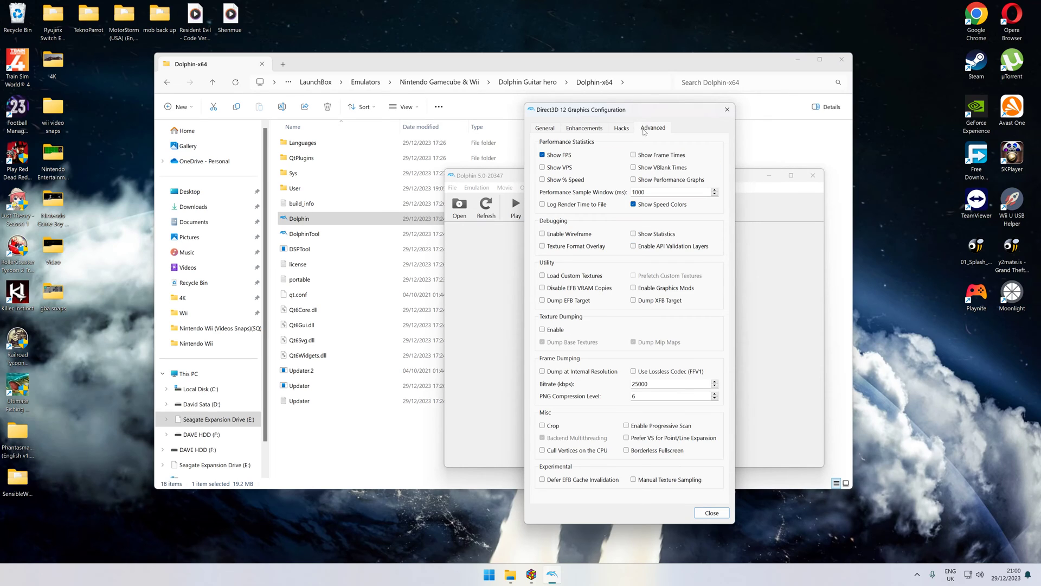
pyautogui.moveTo(560, 156)
pyautogui.click(543, 132)
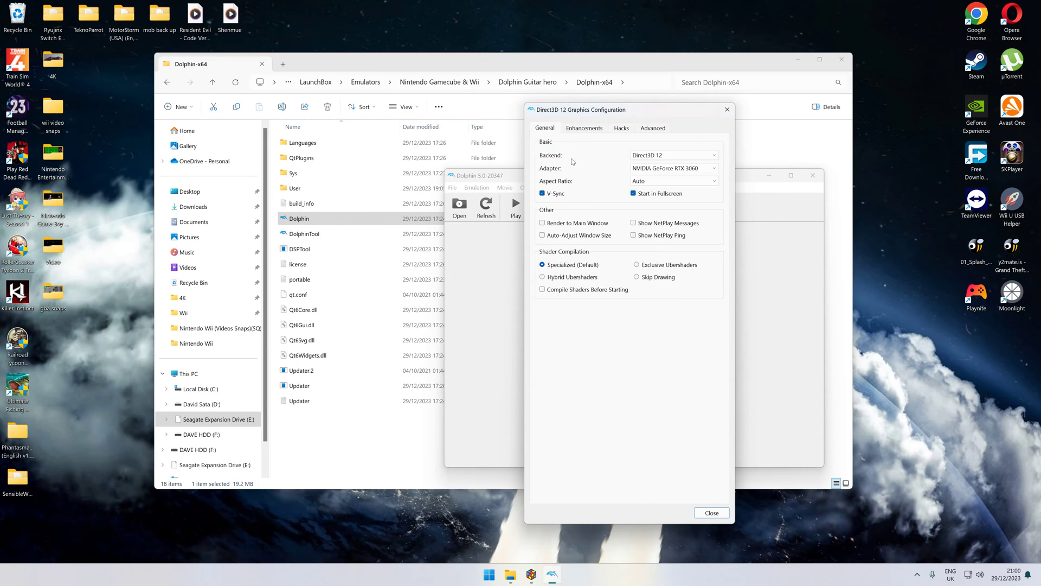
pyautogui.moveTo(641, 199)
pyautogui.moveTo(571, 200)
pyautogui.click(712, 515)
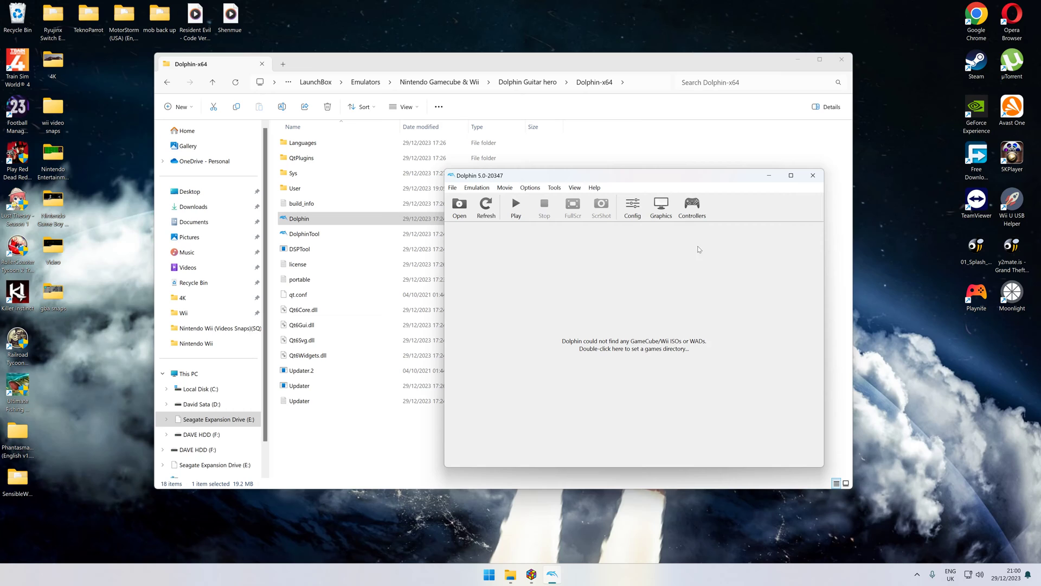
# Step: Set Wii Remote 1 to Real Wii Remote in the controller settings and close them
pyautogui.click(697, 211)
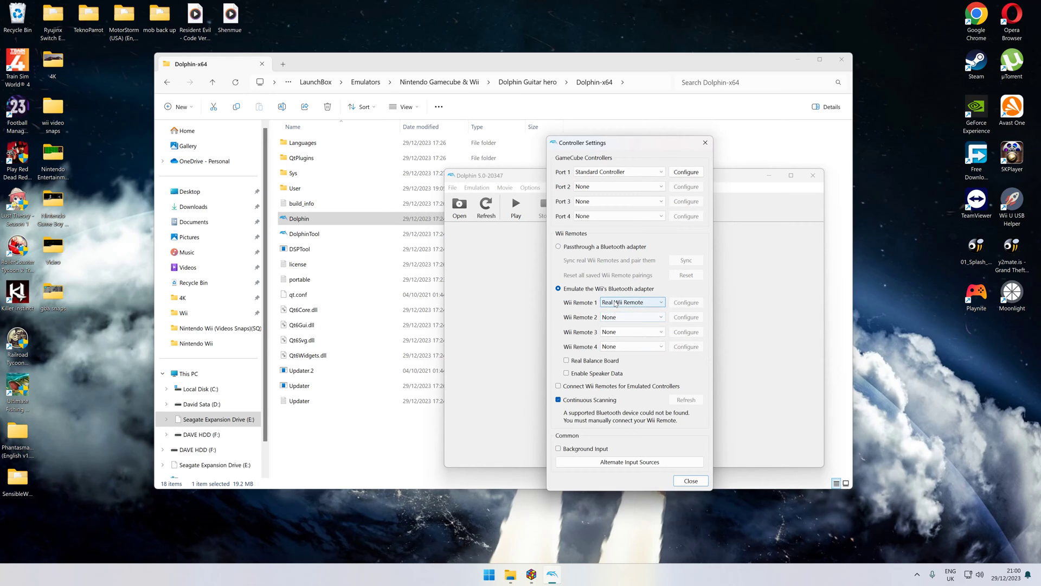
pyautogui.click(615, 303)
pyautogui.click(622, 329)
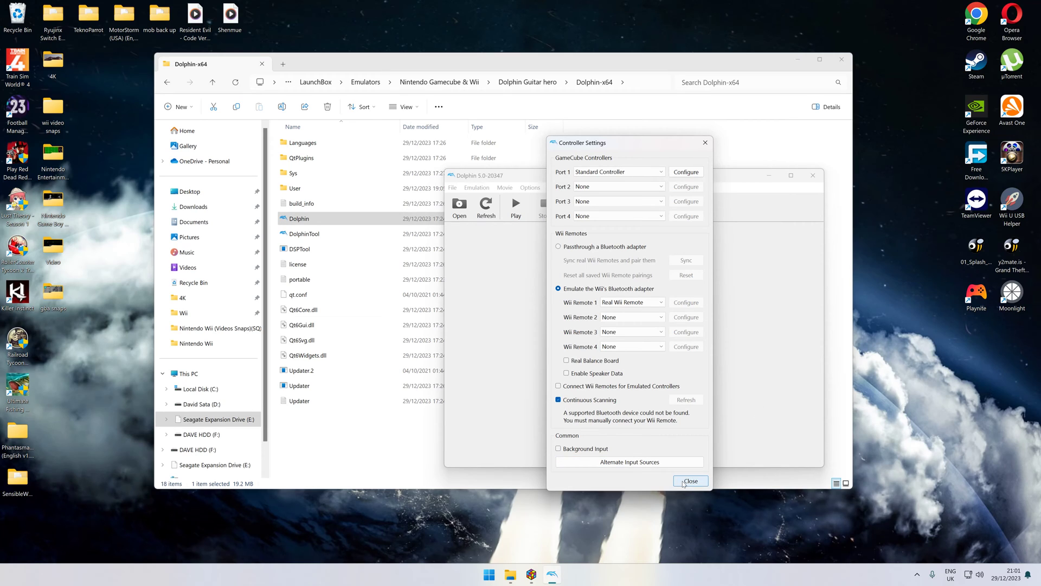
pyautogui.click(689, 481)
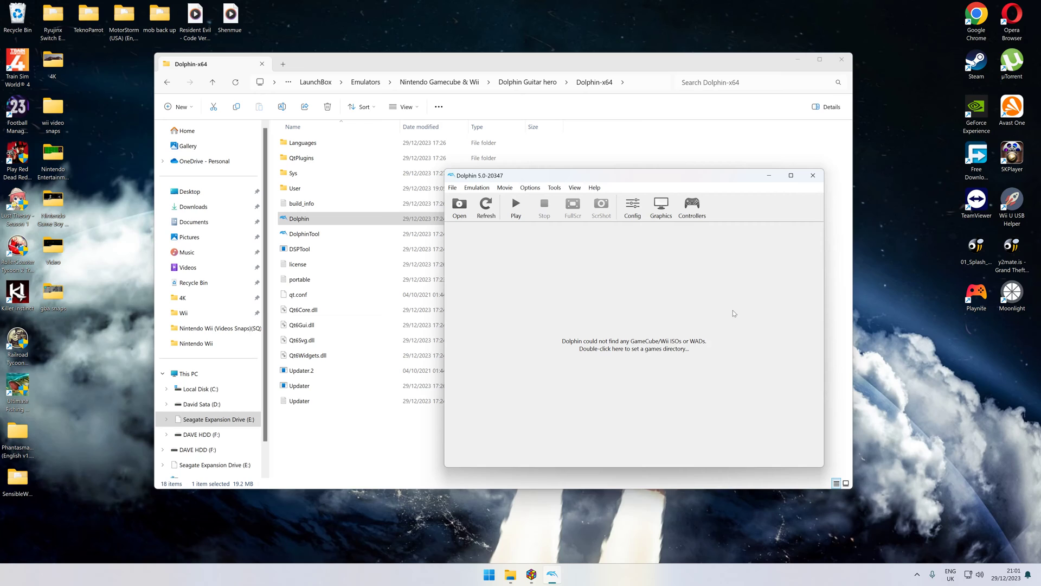
# Step: Close Dolphin and return to the Nintendo Gamecube & Wii folder
pyautogui.click(812, 175)
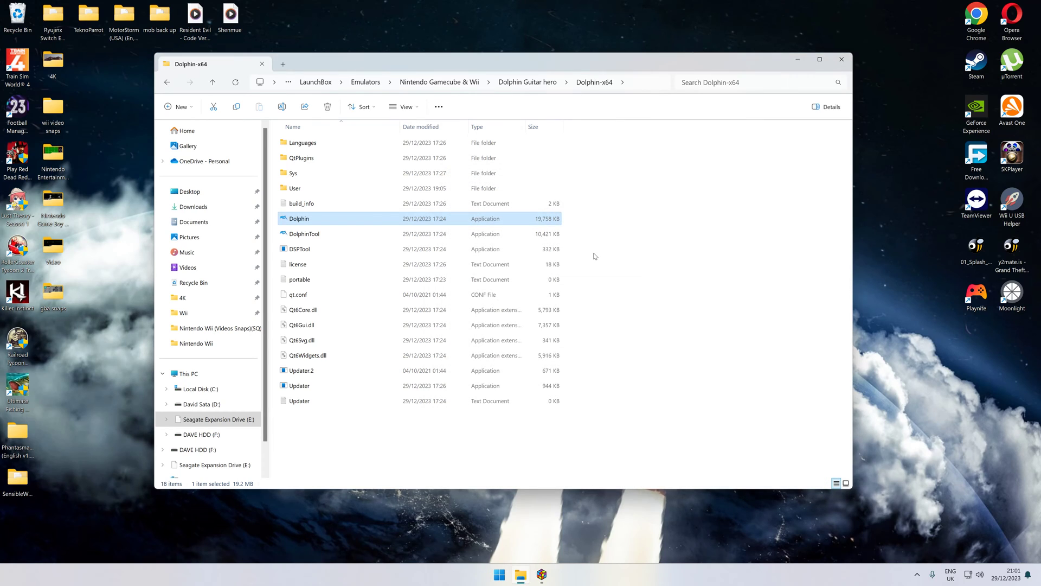
pyautogui.click(525, 228)
pyautogui.press('BackSpace')
pyautogui.press('BackSpace')
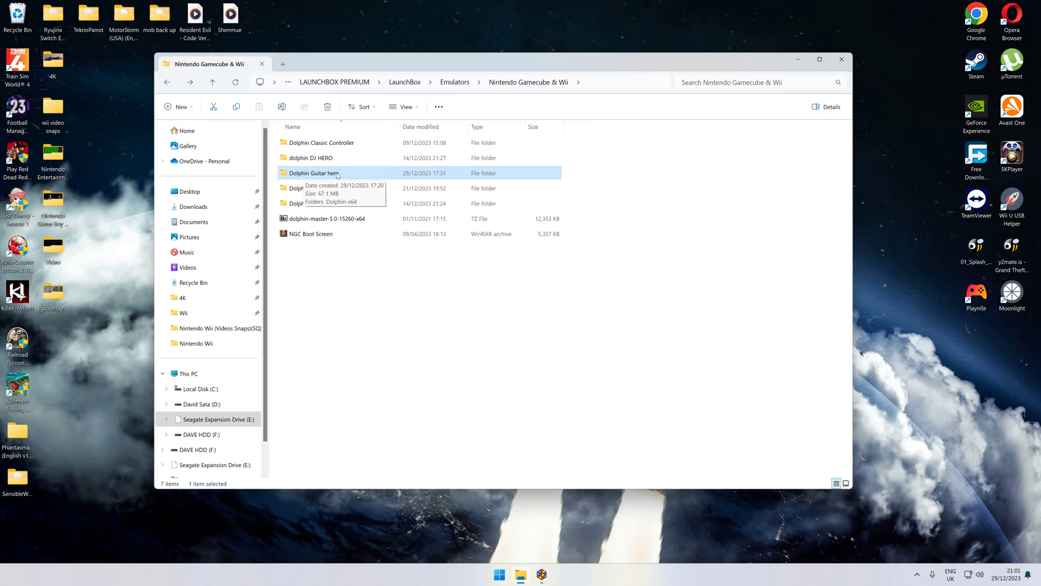
# Step: Switch to LaunchBox and open the Dolphin Guitar hero emulator entry for editing
pyautogui.click(486, 396)
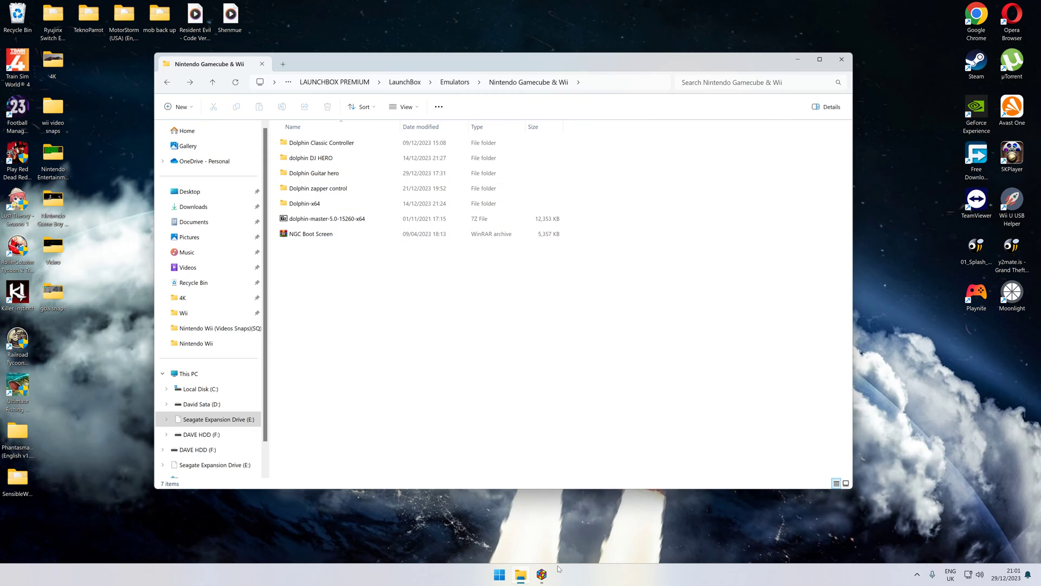
pyautogui.moveTo(542, 577)
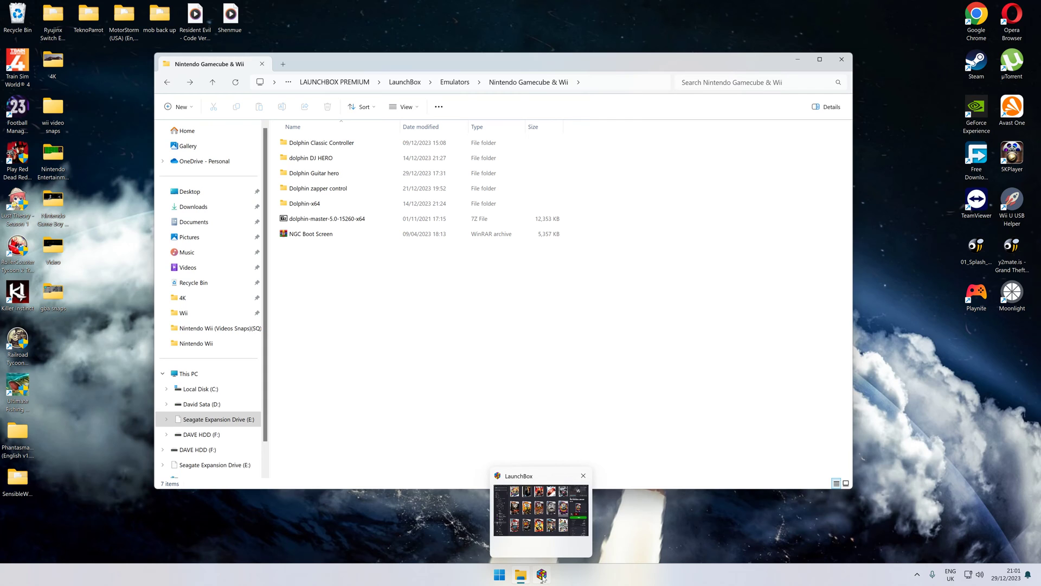
pyautogui.click(541, 576)
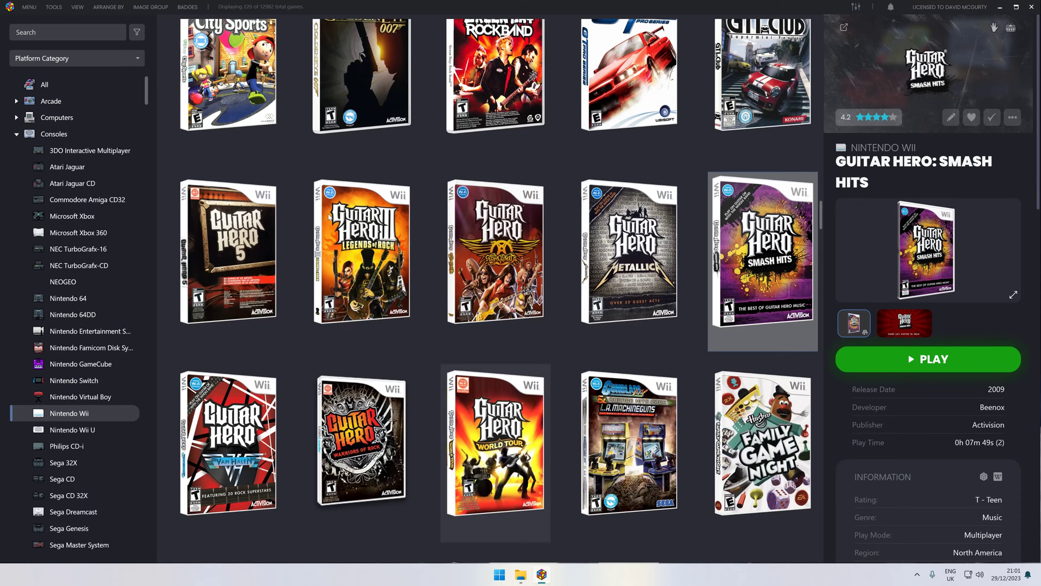
pyautogui.scroll(-1, 369, 327)
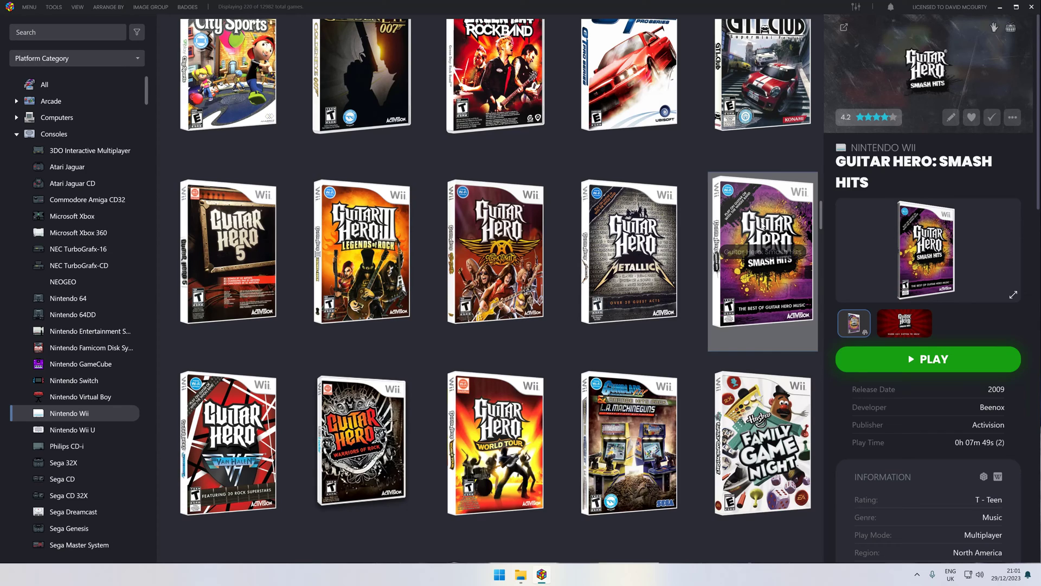
pyautogui.rightClick(762, 228)
pyautogui.click(49, 7)
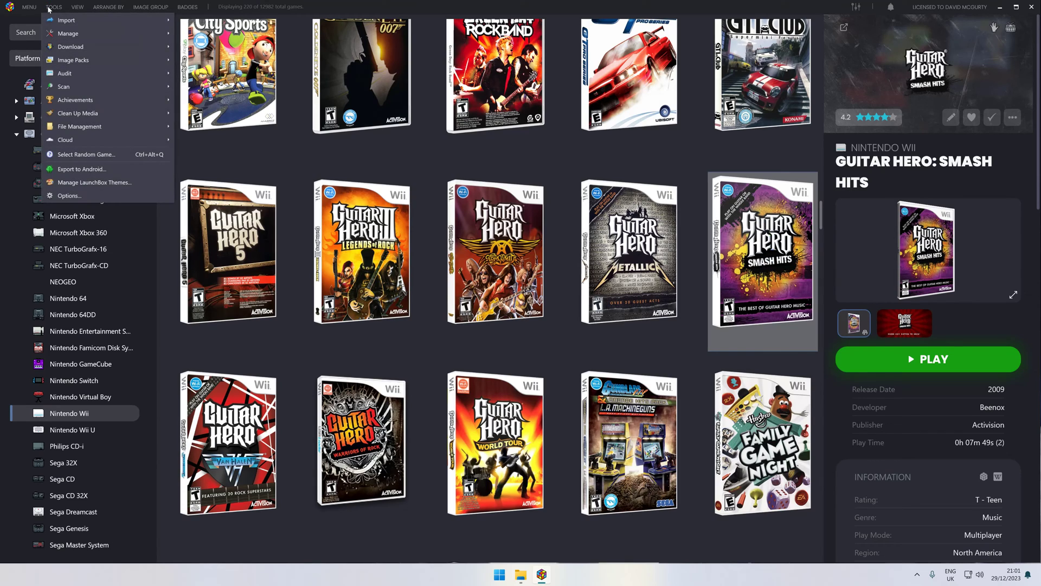
pyautogui.moveTo(109, 34)
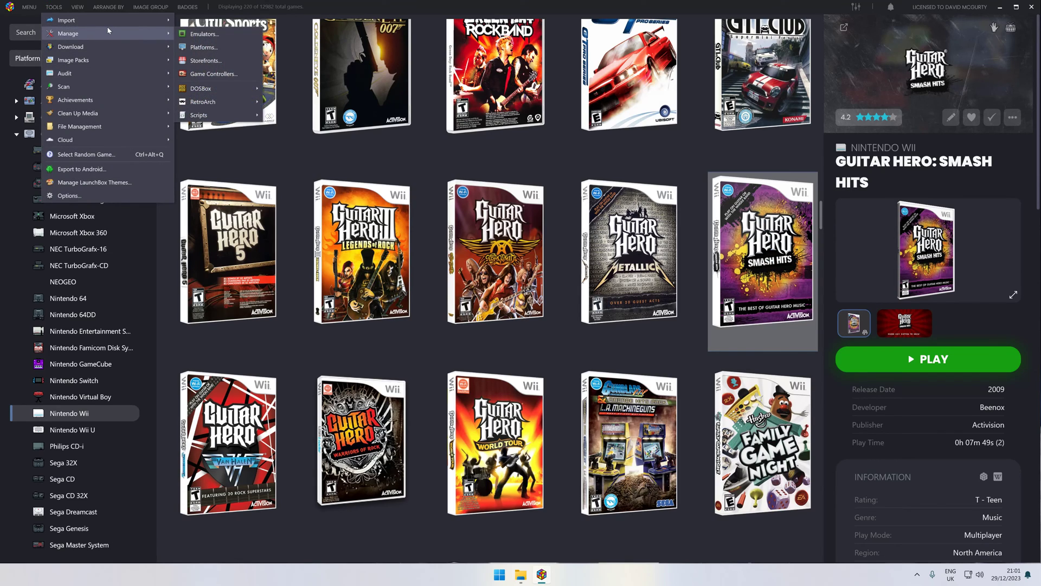
pyautogui.click(203, 34)
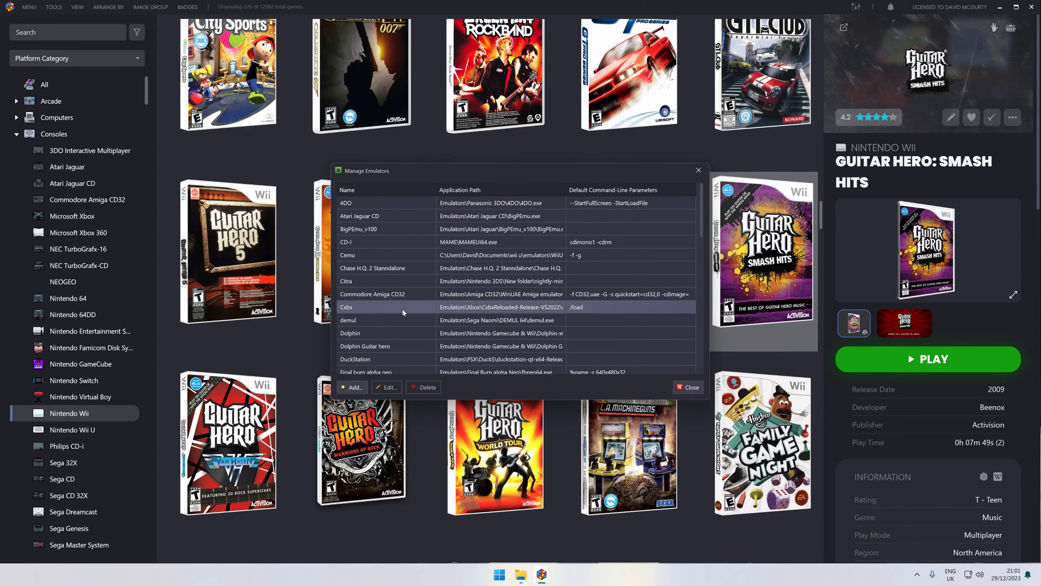
pyautogui.click(394, 268)
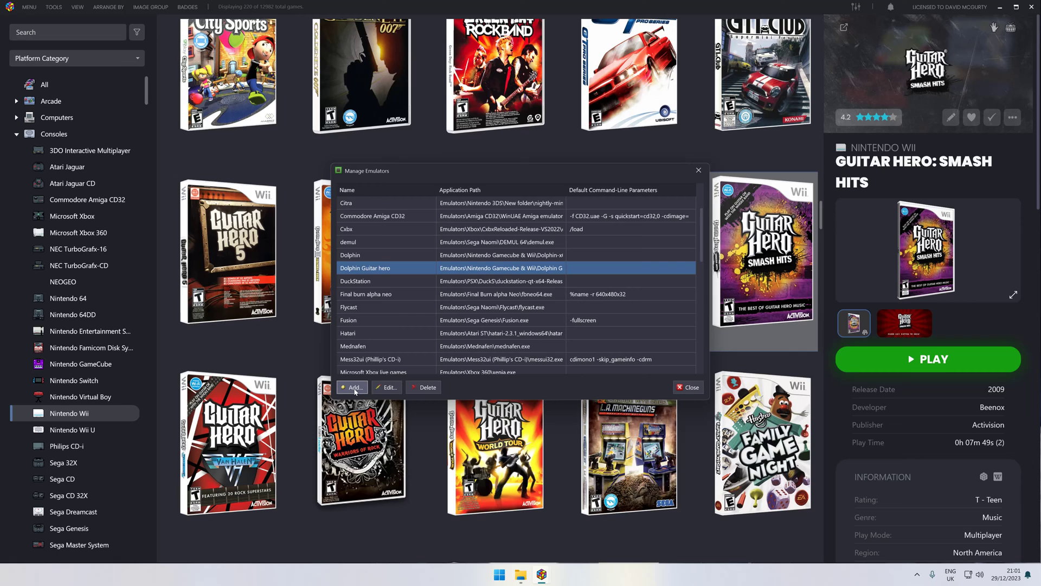
pyautogui.click(388, 387)
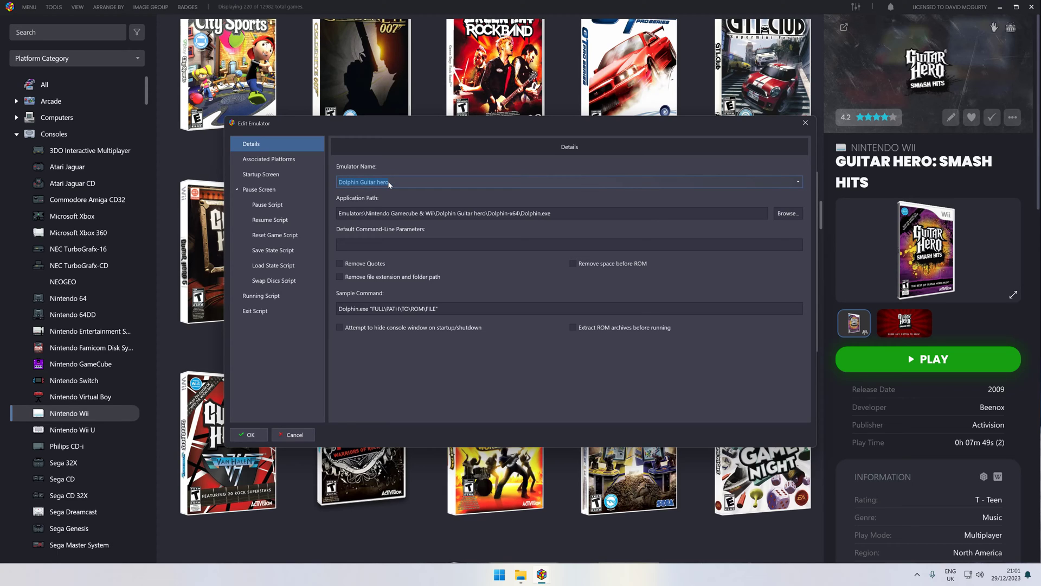
# Step: Browse for the application path down to the Dolphin-x64 folder inside Emulators\Nintendo Gamecube & Wii\Dolphin Guitar hero, and cancel without choosing a file
pyautogui.click(786, 216)
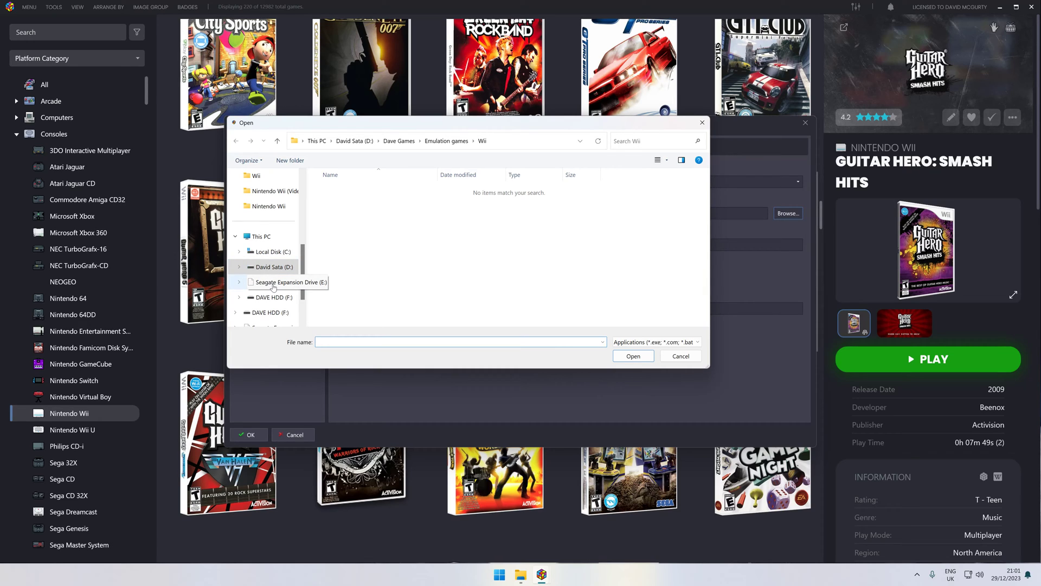
pyautogui.click(273, 284)
pyautogui.doubleClick(371, 207)
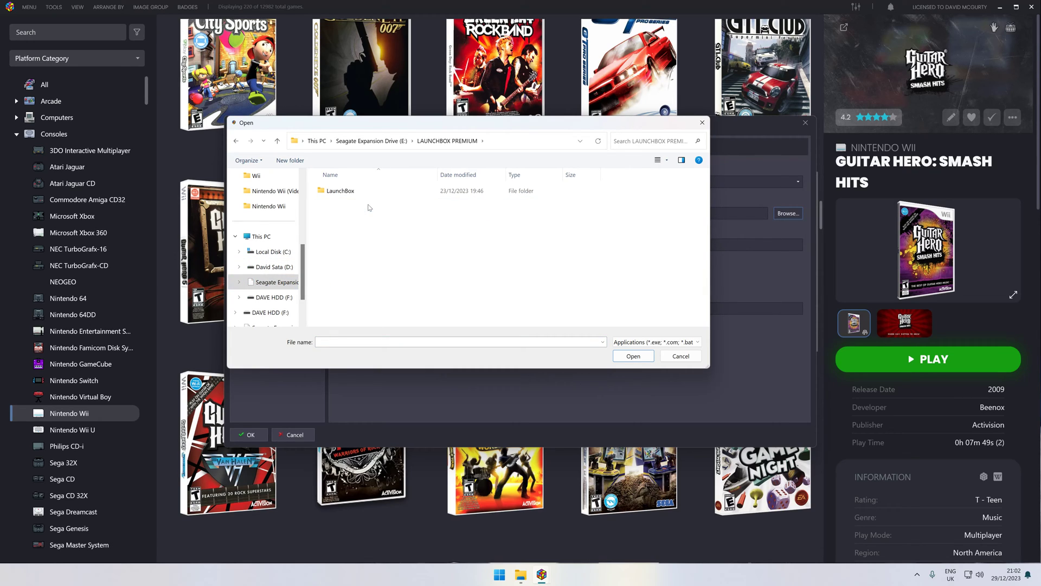
pyautogui.doubleClick(341, 191)
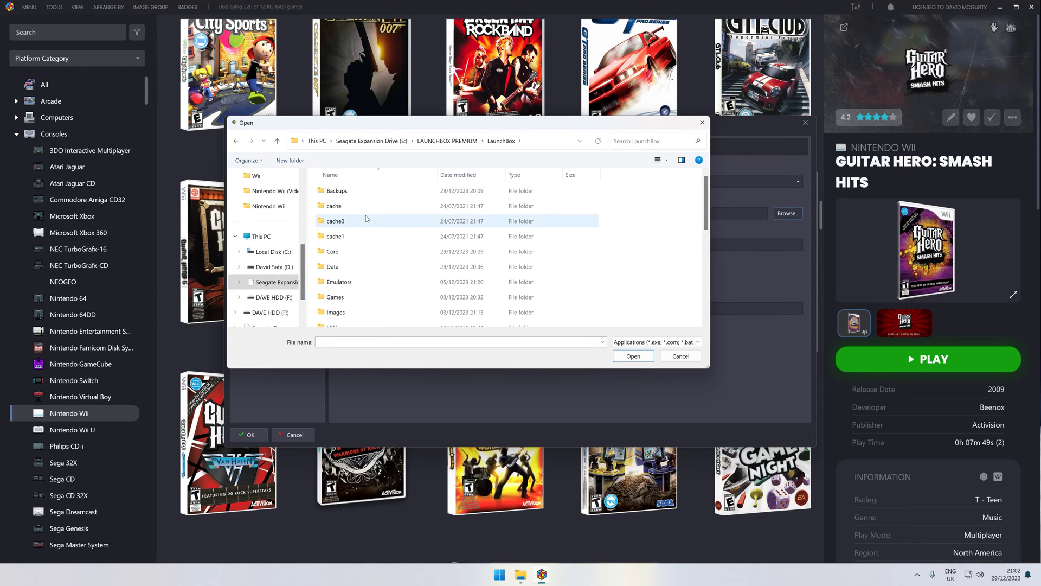
pyautogui.doubleClick(352, 281)
pyautogui.scroll(-5, 401, 293)
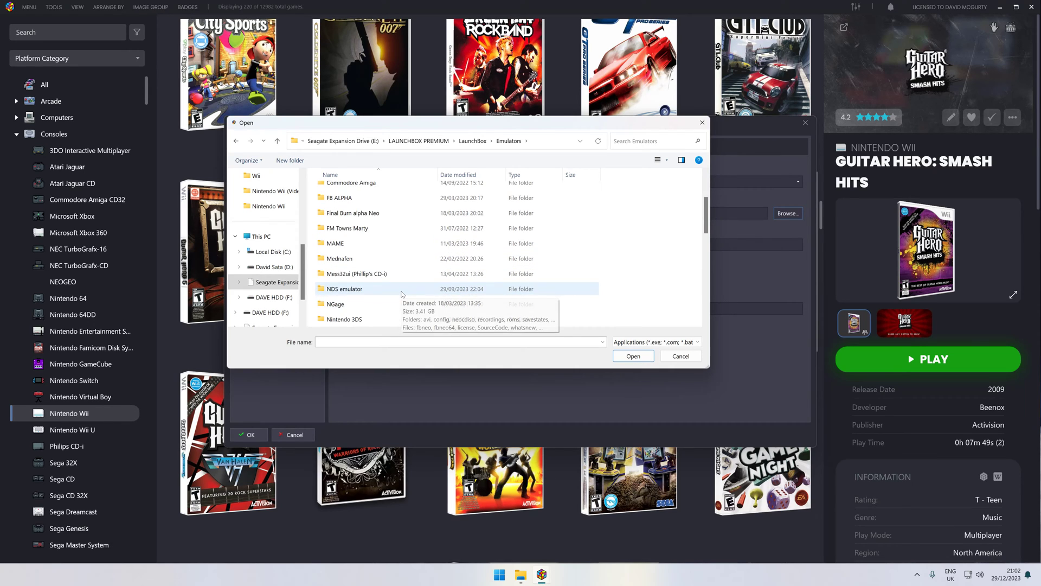
pyautogui.scroll(3, 402, 294)
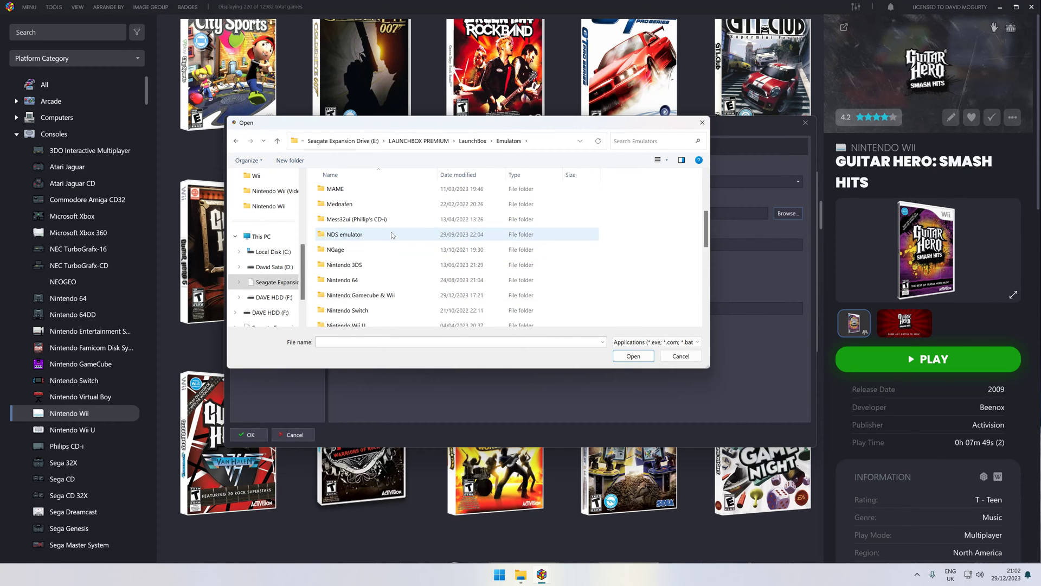
pyautogui.click(397, 294)
pyautogui.doubleClick(397, 295)
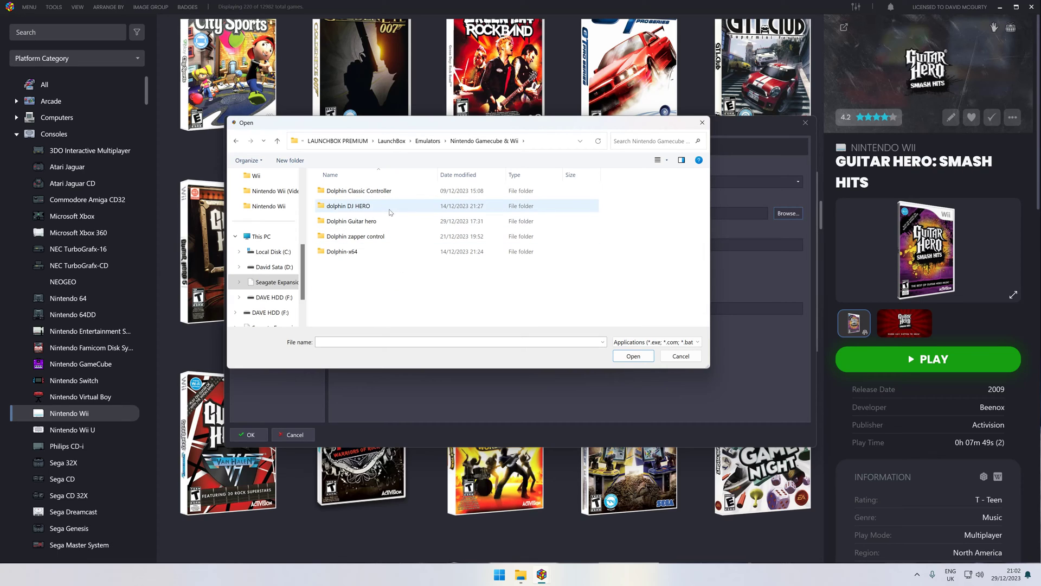
pyautogui.click(388, 223)
pyautogui.doubleClick(387, 223)
pyautogui.doubleClick(360, 193)
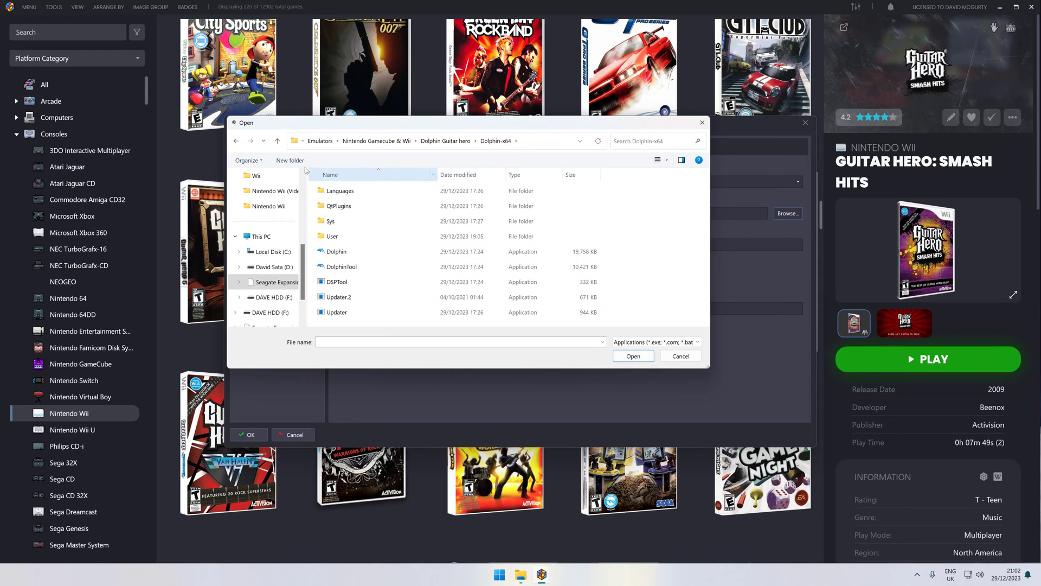
pyautogui.click(236, 141)
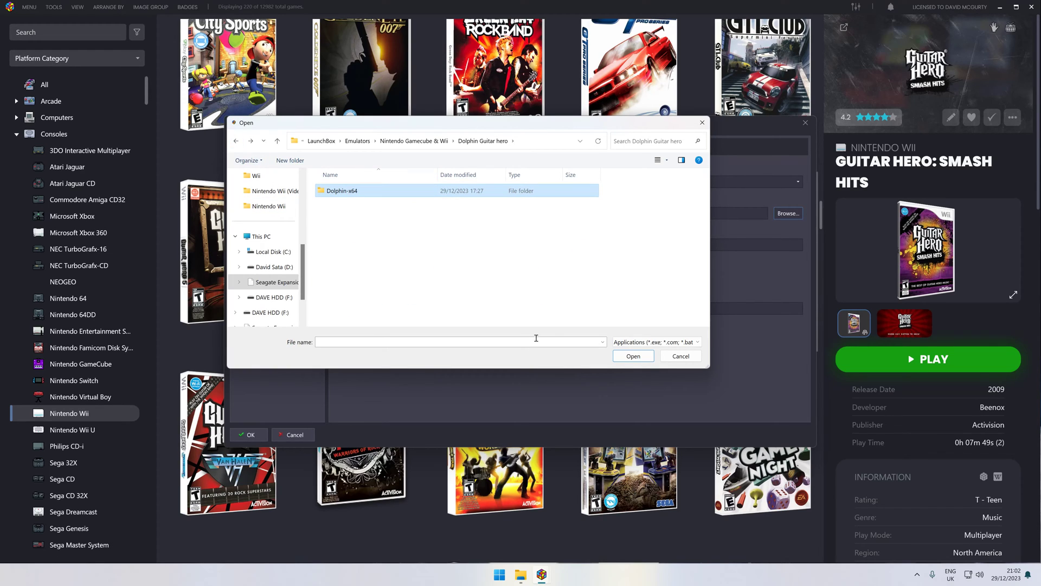
pyautogui.click(682, 356)
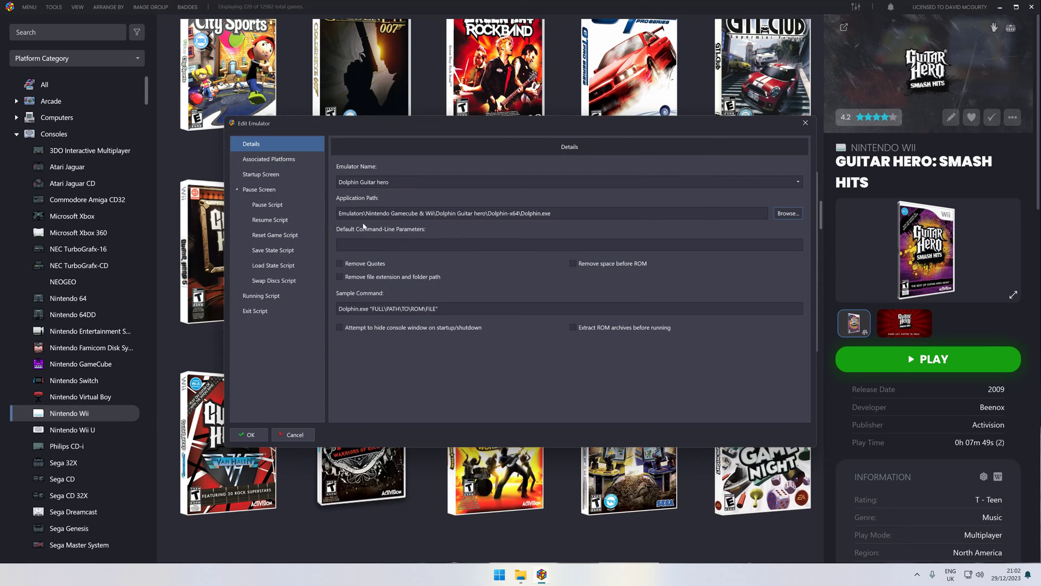
# Step: Review the emulator's associated platforms and details, accept the entry and close the emulator manager
pyautogui.click(297, 163)
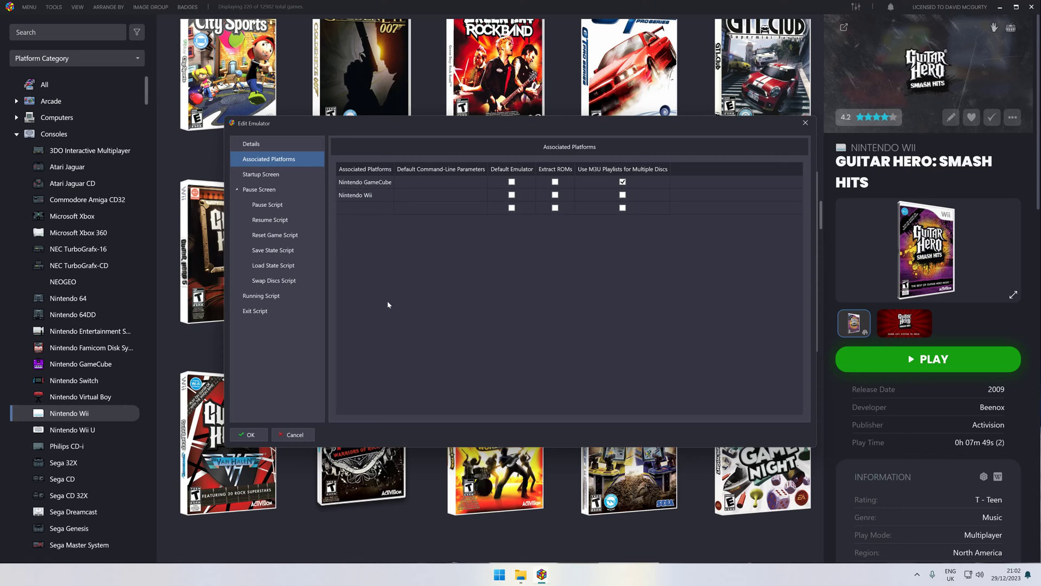
pyautogui.click(271, 143)
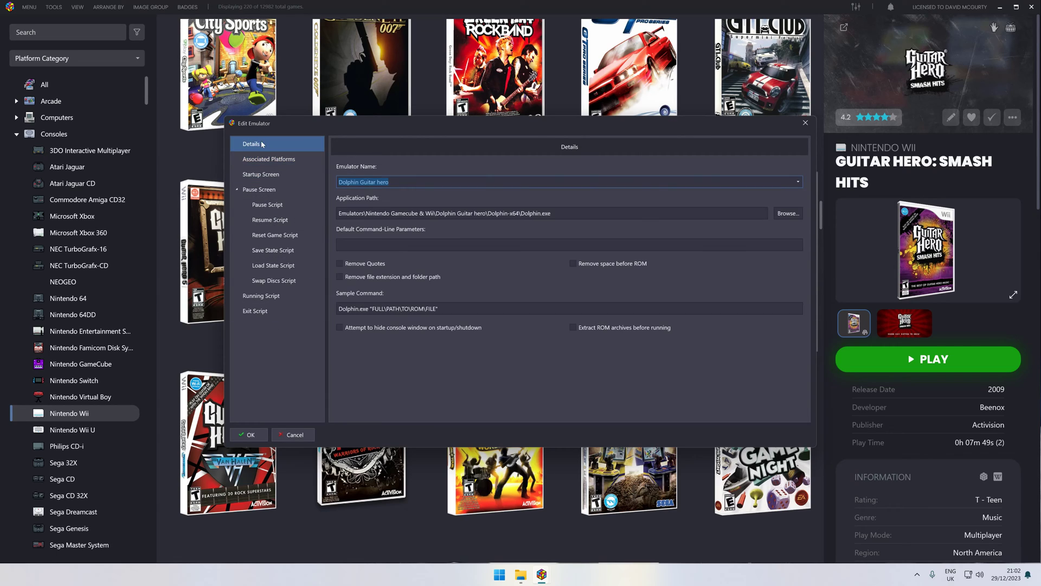
pyautogui.click(252, 435)
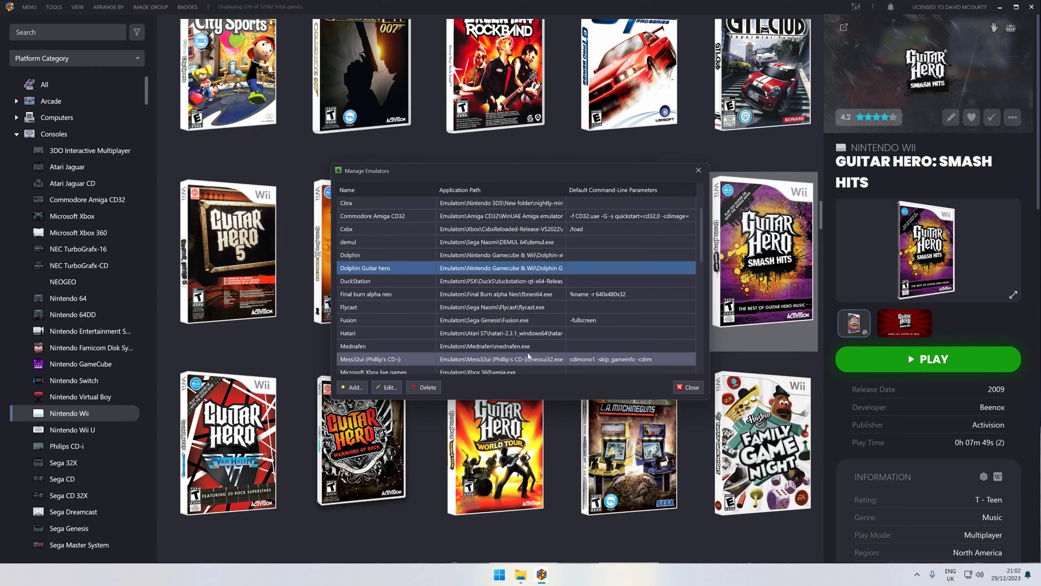
pyautogui.click(687, 387)
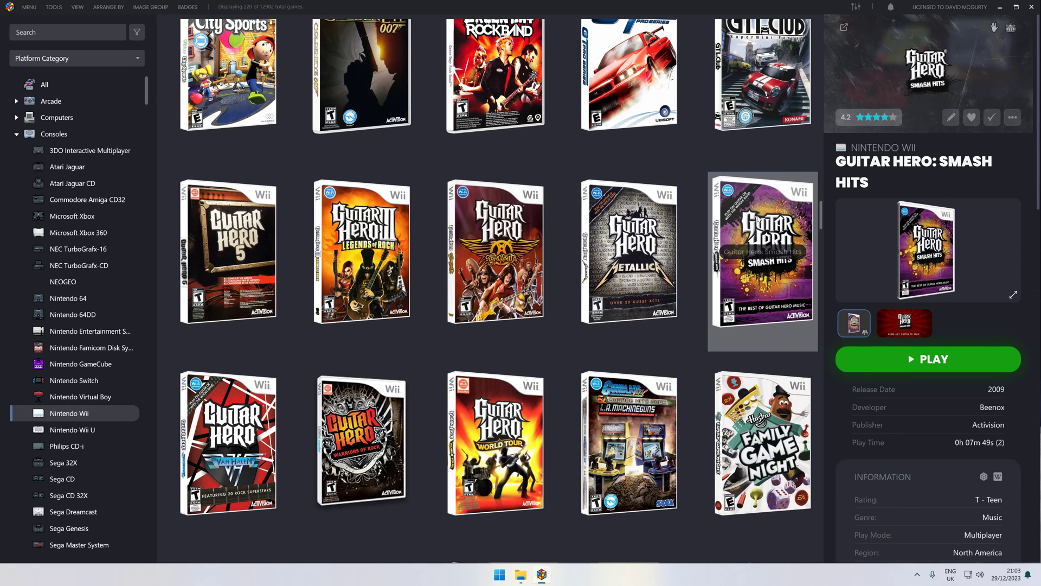
# Step: Assign the Dolphin Guitar hero emulator to Guitar Hero: Smash Hits in the game's emulation settings and save
pyautogui.rightClick(758, 219)
pyautogui.moveTo(862, 283)
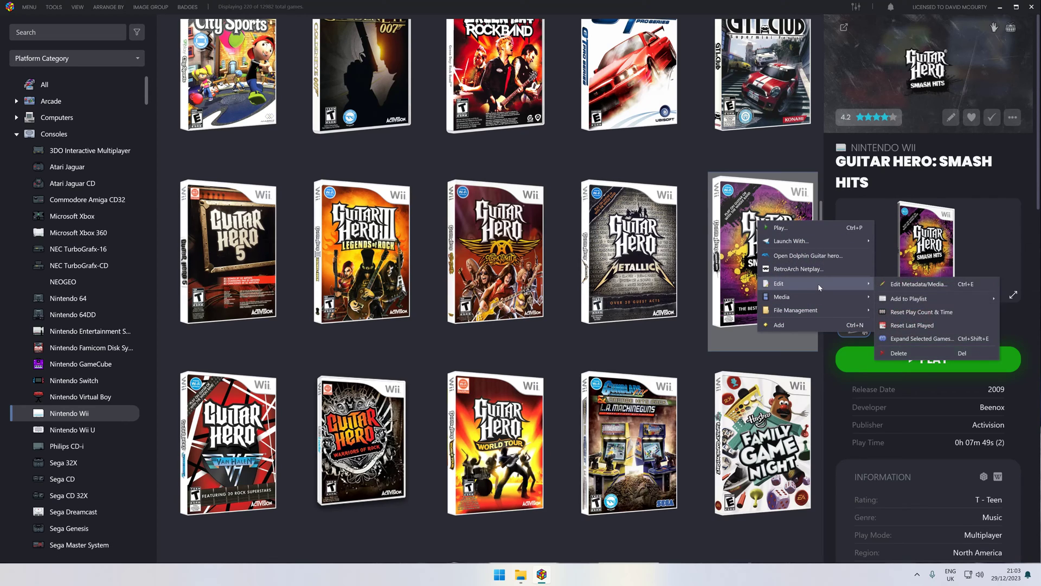
pyautogui.click(900, 283)
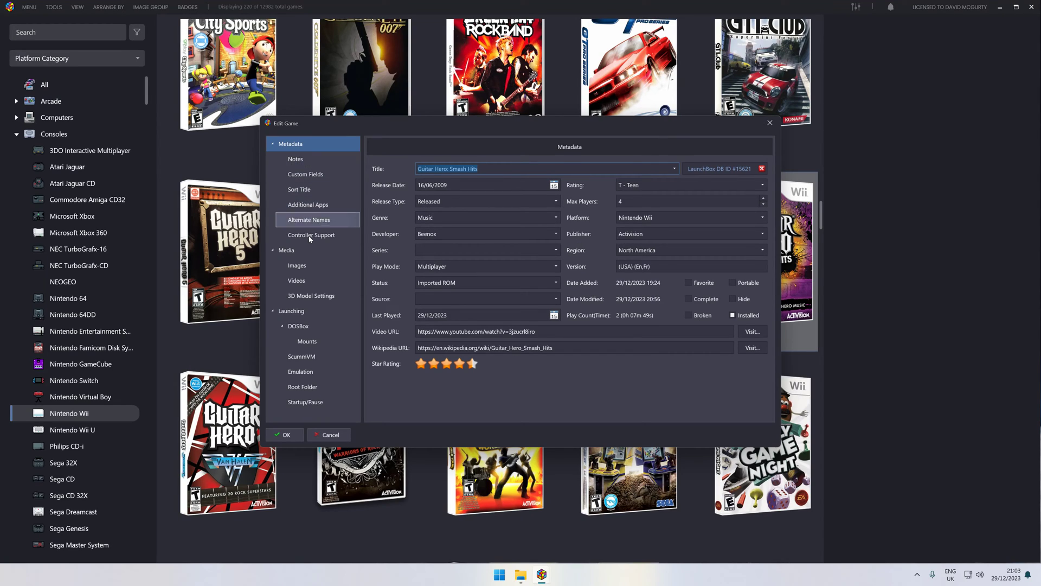
pyautogui.click(317, 370)
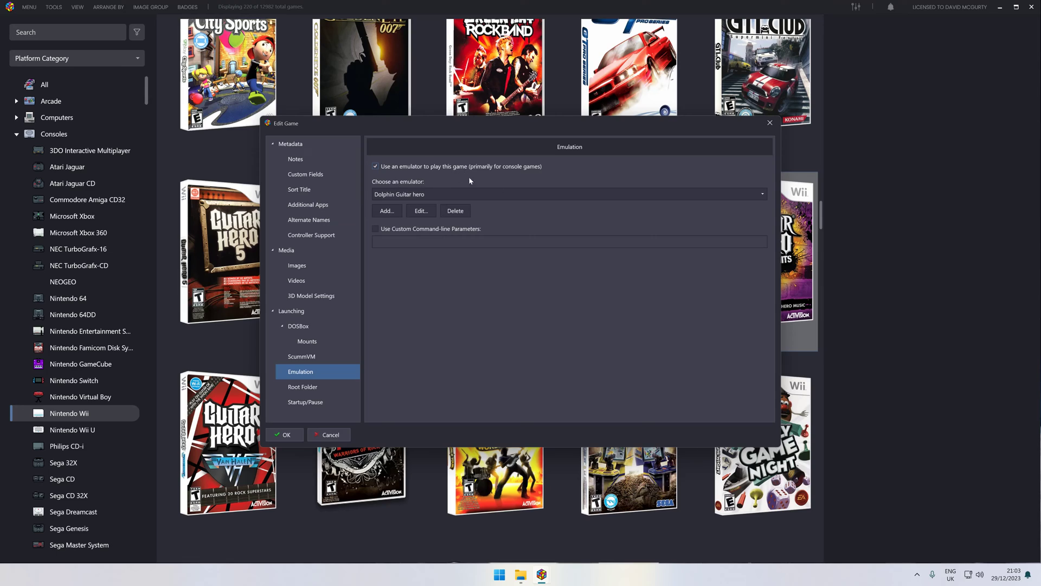
pyautogui.click(526, 194)
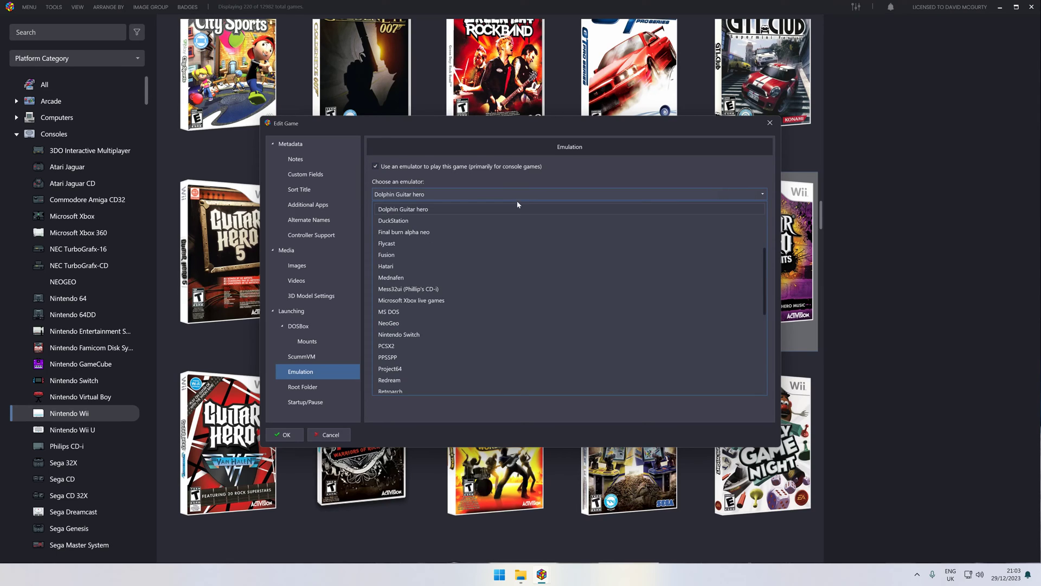
pyautogui.click(437, 209)
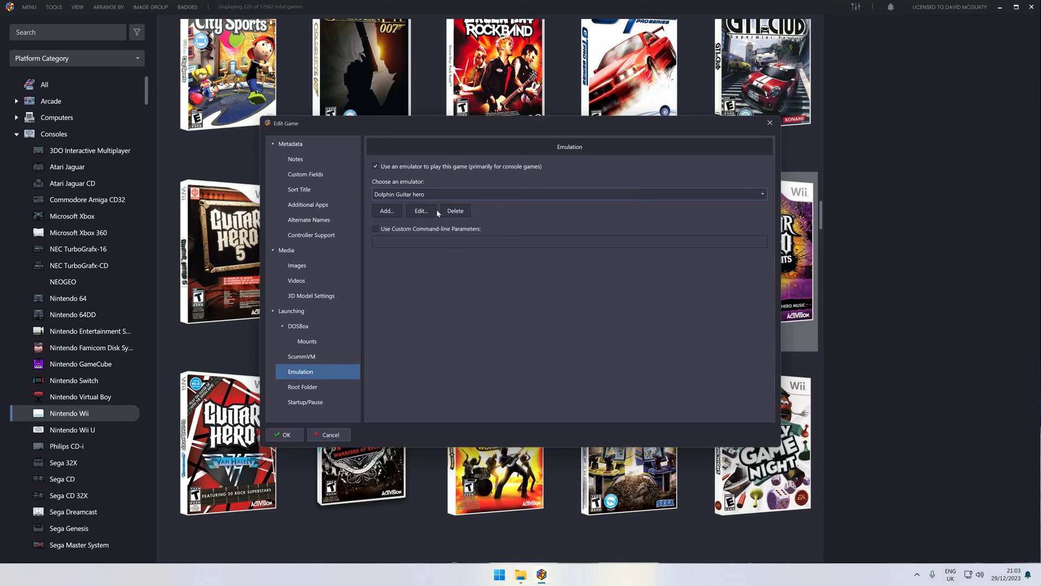
pyautogui.click(285, 434)
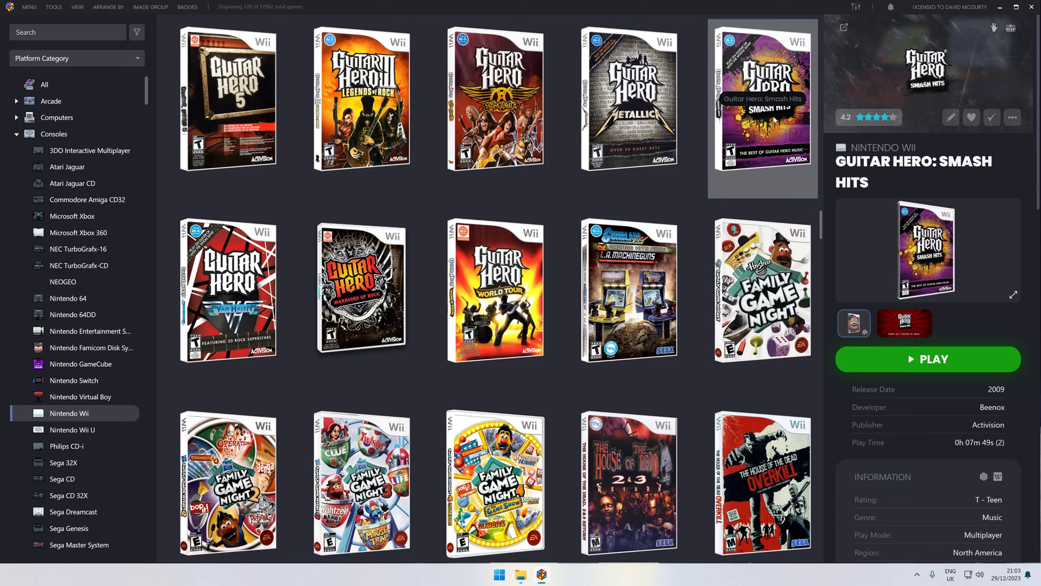
# Step: Look through the Nintendo Wii library for the Guitar Hero titles and other music games
pyautogui.scroll(1, 538, 282)
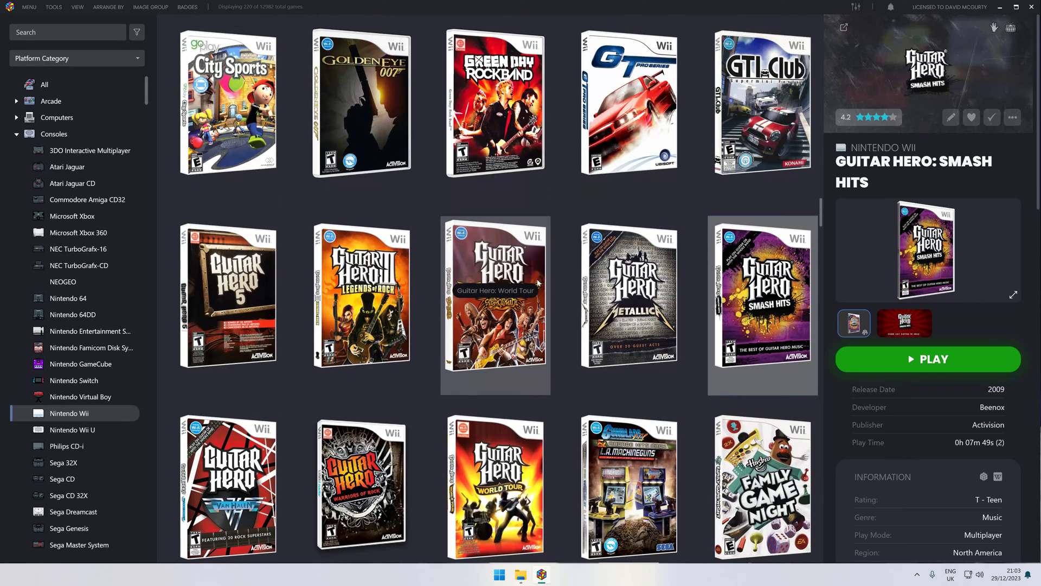
pyautogui.scroll(-1, 539, 283)
pyautogui.scroll(1, 538, 283)
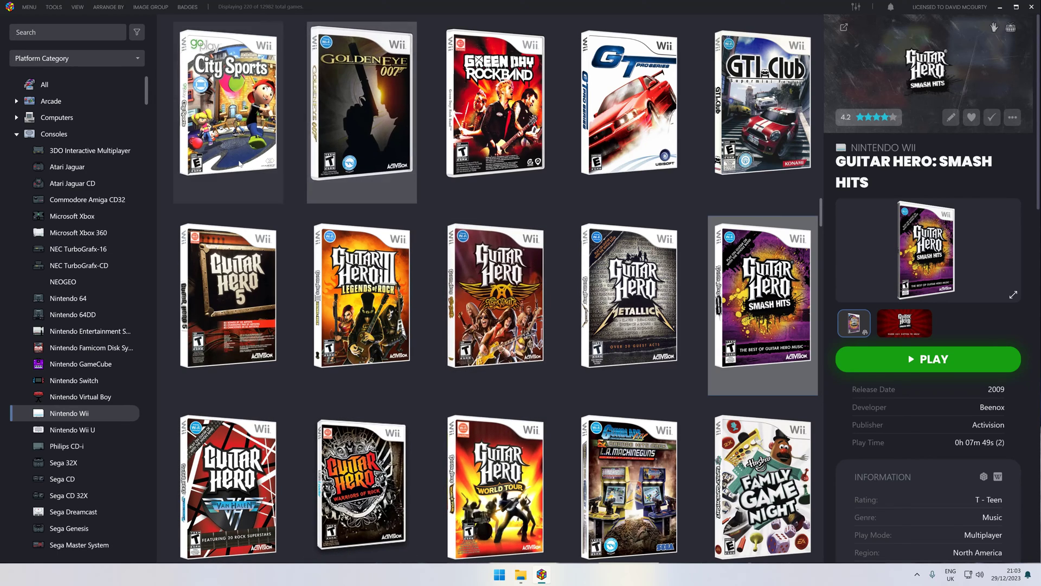
pyautogui.scroll(-1, 511, 396)
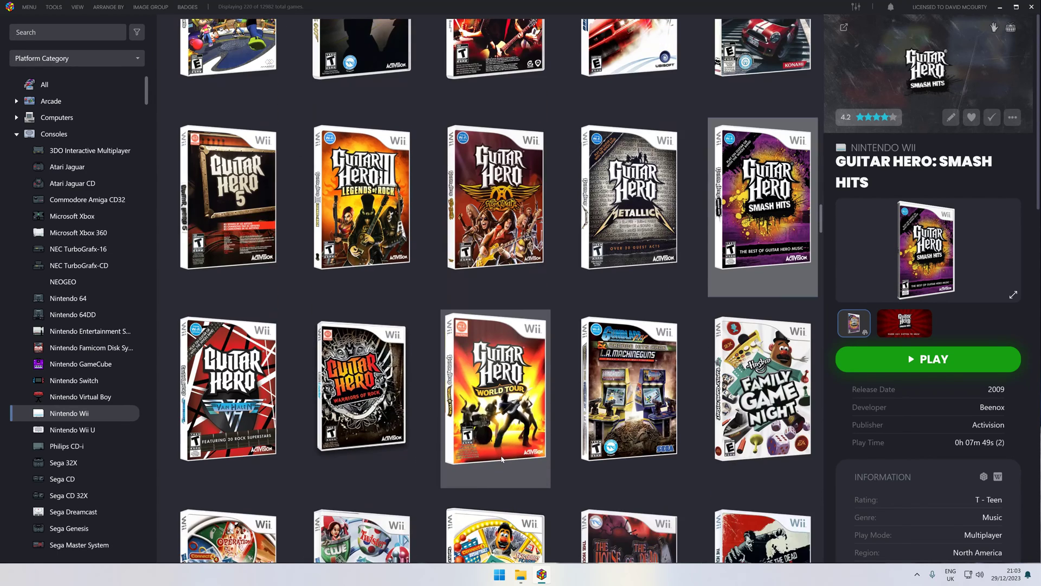
pyautogui.scroll(-2, 569, 208)
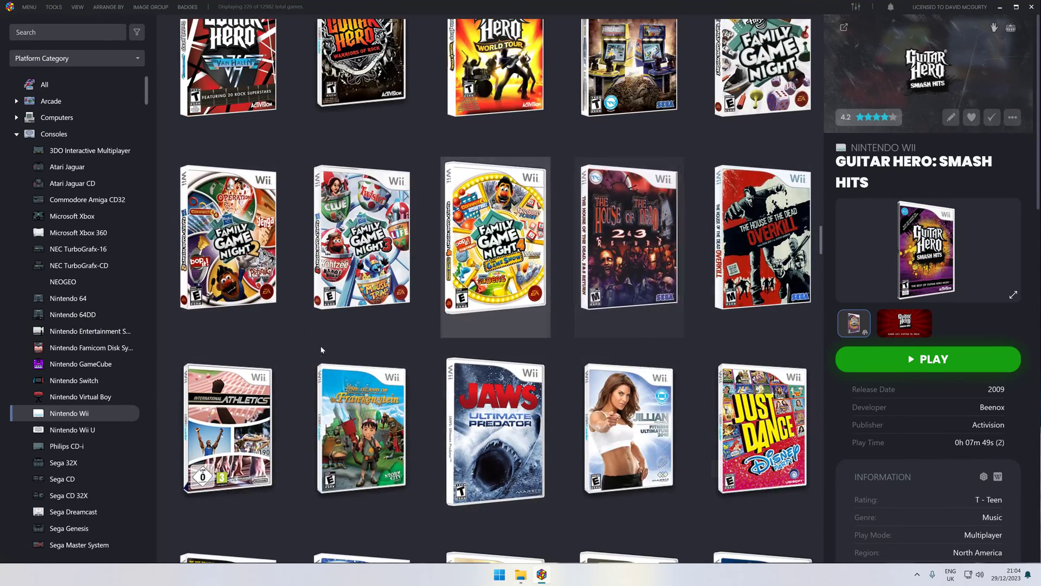
pyautogui.scroll(1, 293, 321)
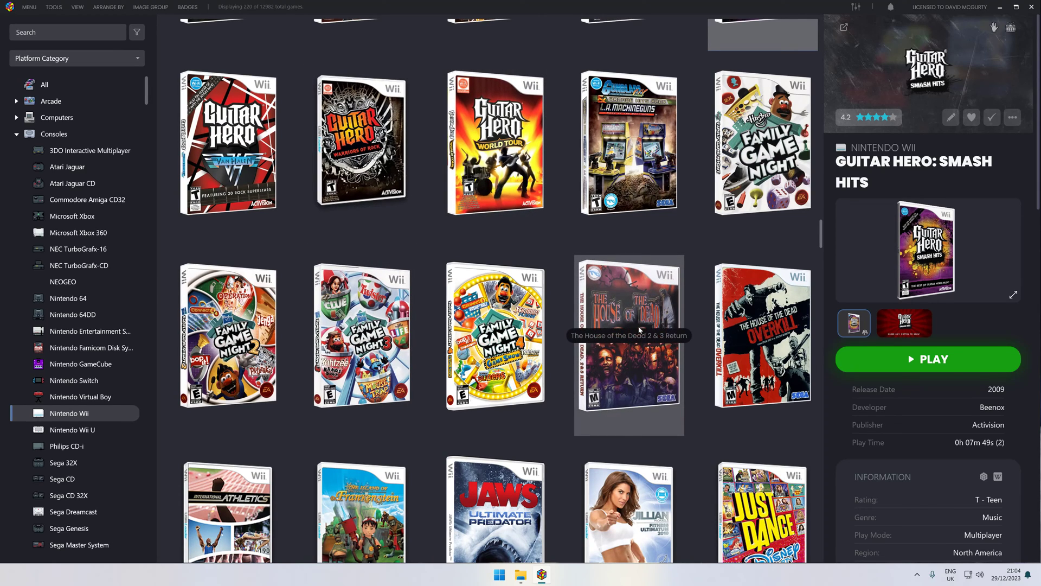
pyautogui.scroll(-3, 639, 330)
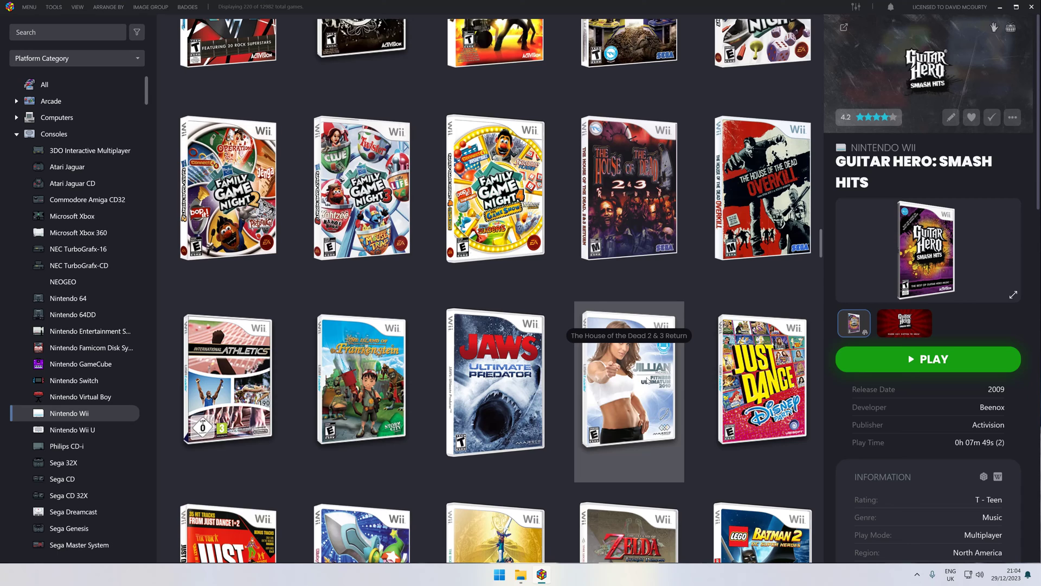
pyautogui.scroll(-1, 648, 380)
pyautogui.scroll(-5, 653, 322)
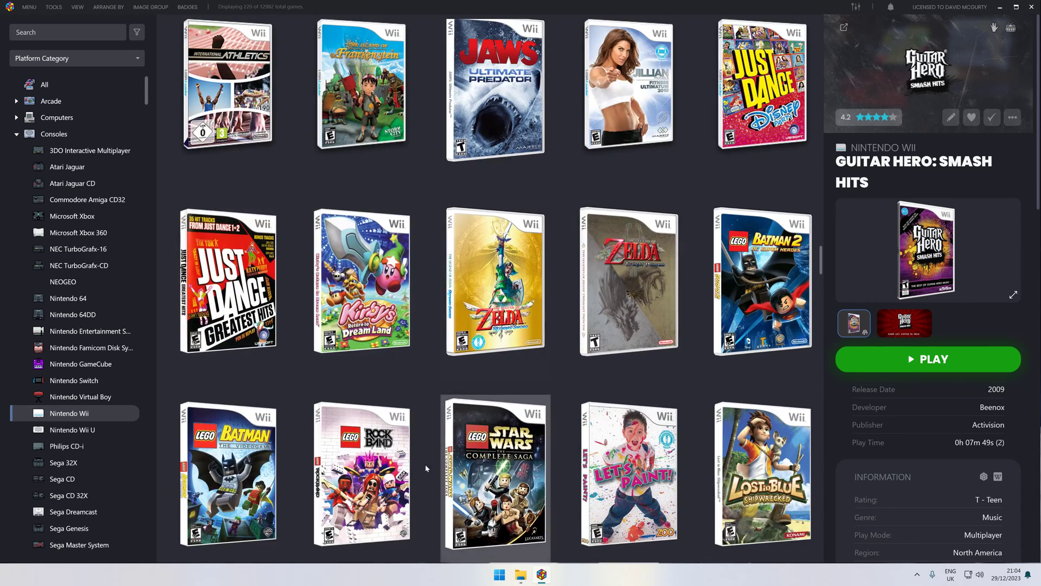
# Step: Scan the Wii library backwards from the Lego games to the DJ Hero titles for other games that use music controllers
pyautogui.scroll(11, 444, 476)
pyautogui.scroll(4, 443, 476)
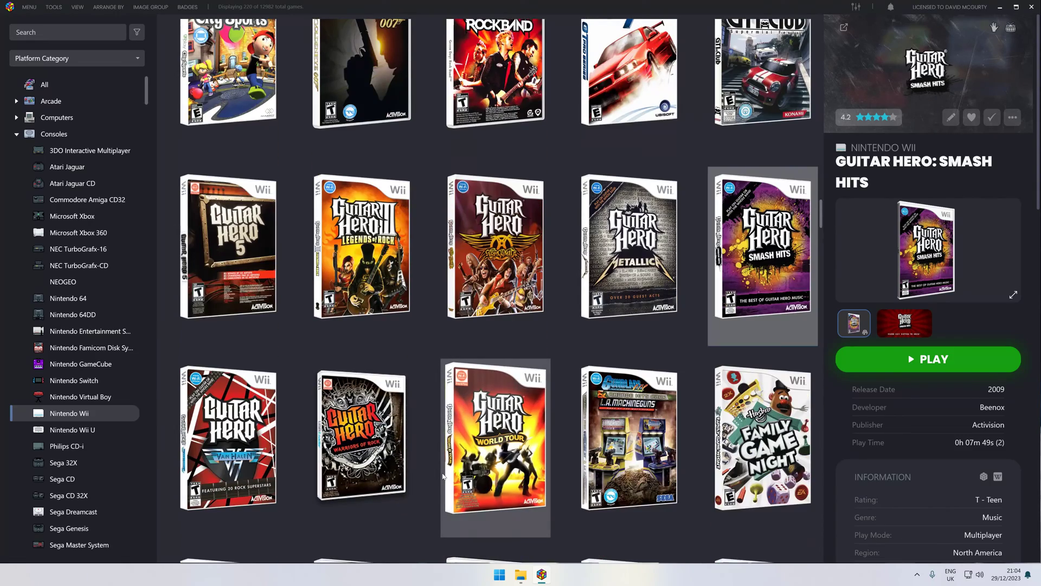
pyautogui.scroll(7, 444, 467)
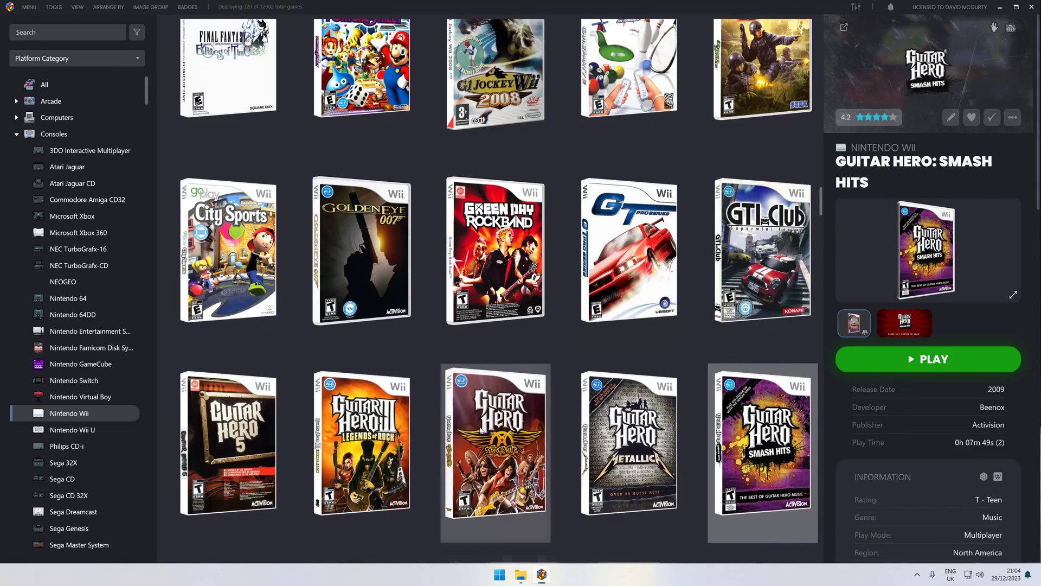
pyautogui.scroll(11, 462, 441)
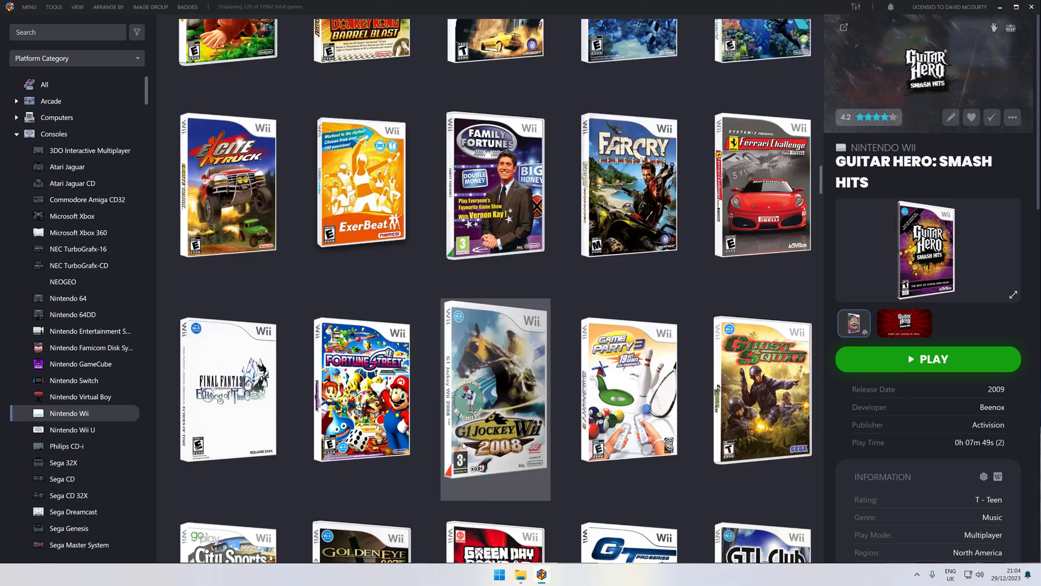
pyautogui.scroll(2, 464, 445)
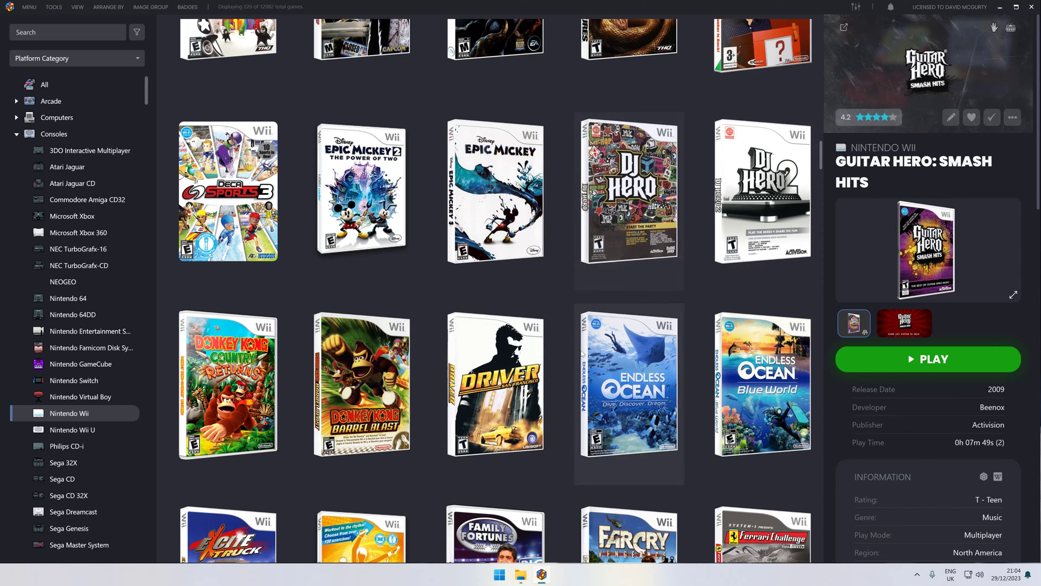
pyautogui.scroll(4, 600, 421)
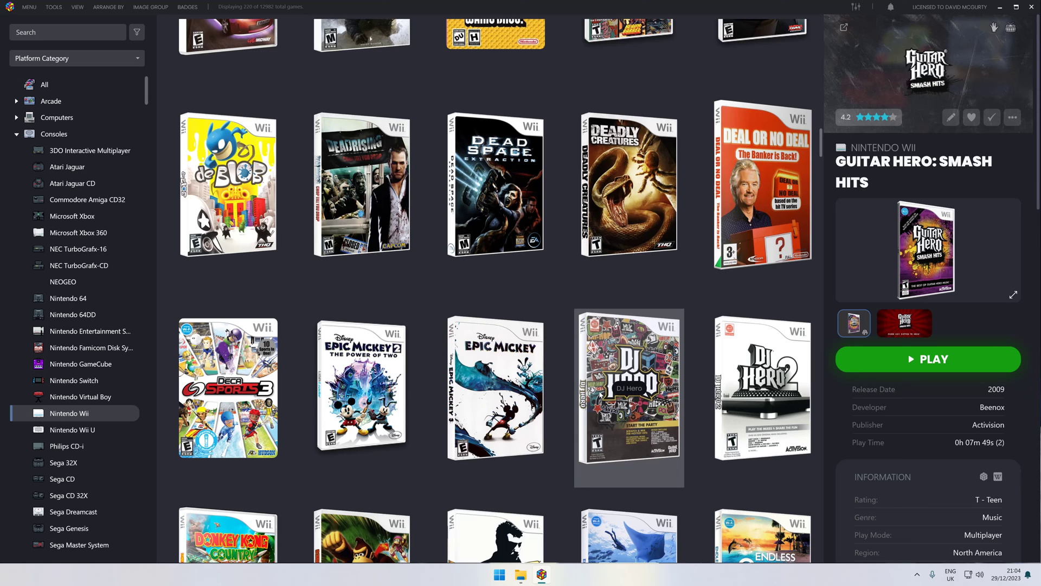
pyautogui.scroll(3, 600, 393)
pyautogui.scroll(3, 599, 395)
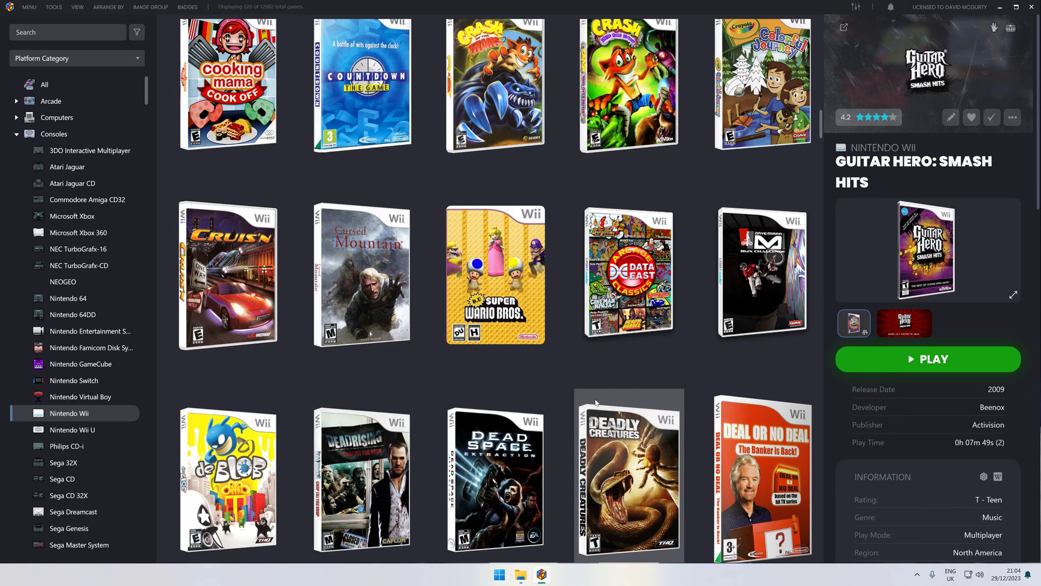
pyautogui.scroll(3, 578, 422)
# Step: Return to the Guitar Hero titles and launch Guitar Hero: Smash Hits to test the assigned emulator
pyautogui.scroll(-15, 578, 422)
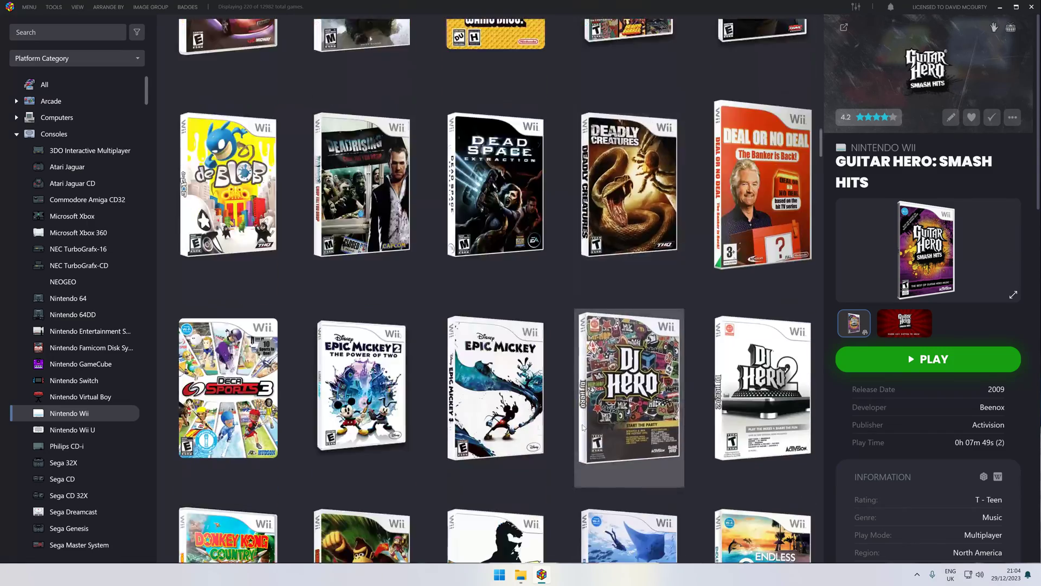
pyautogui.scroll(-12, 583, 428)
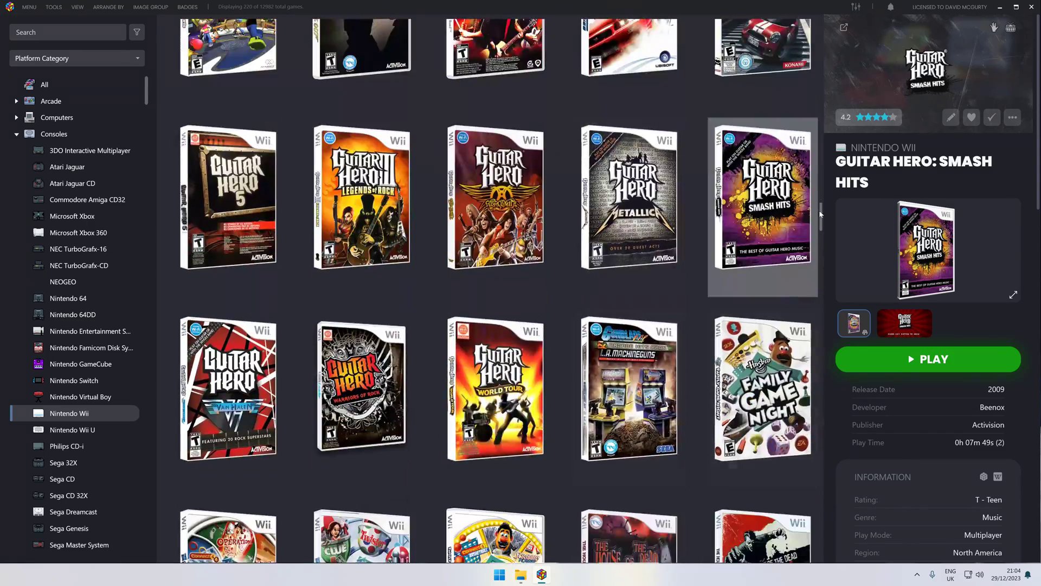
pyautogui.doubleClick(763, 214)
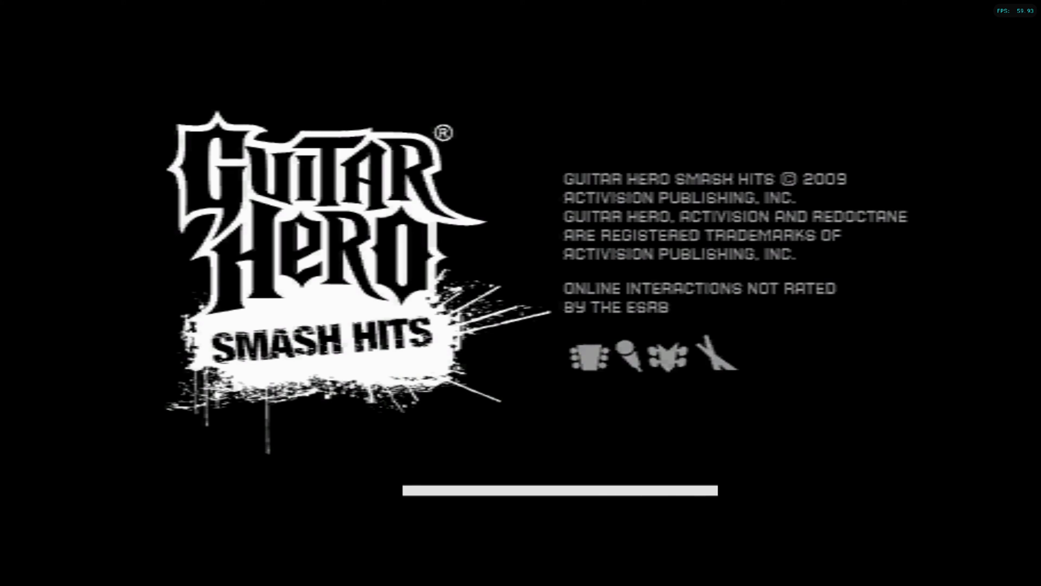
# Step: Close the running game and the remaining Dolphin window, and return to the LaunchBox library
pyautogui.press('super')
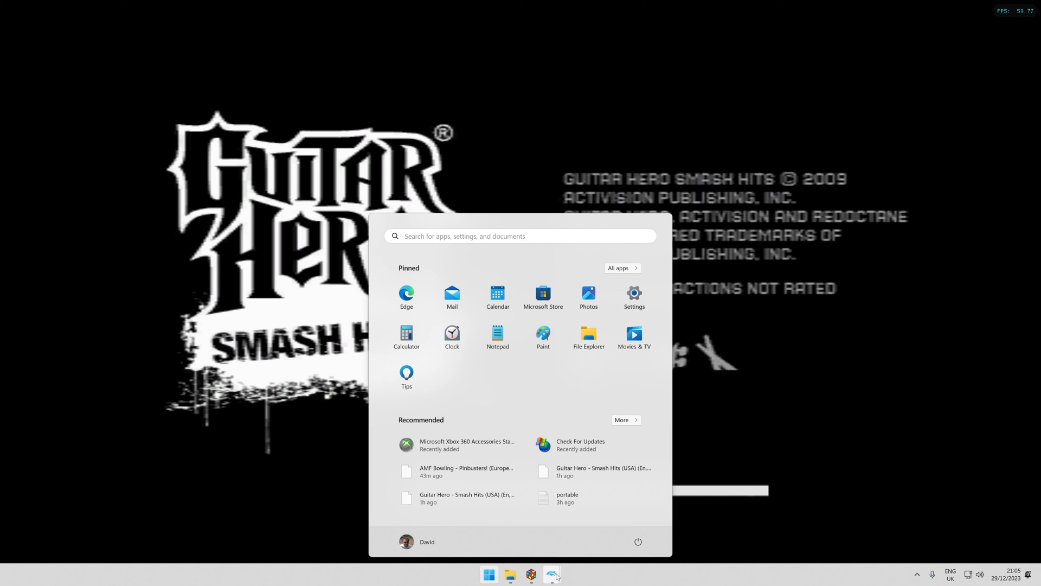
pyautogui.moveTo(553, 575)
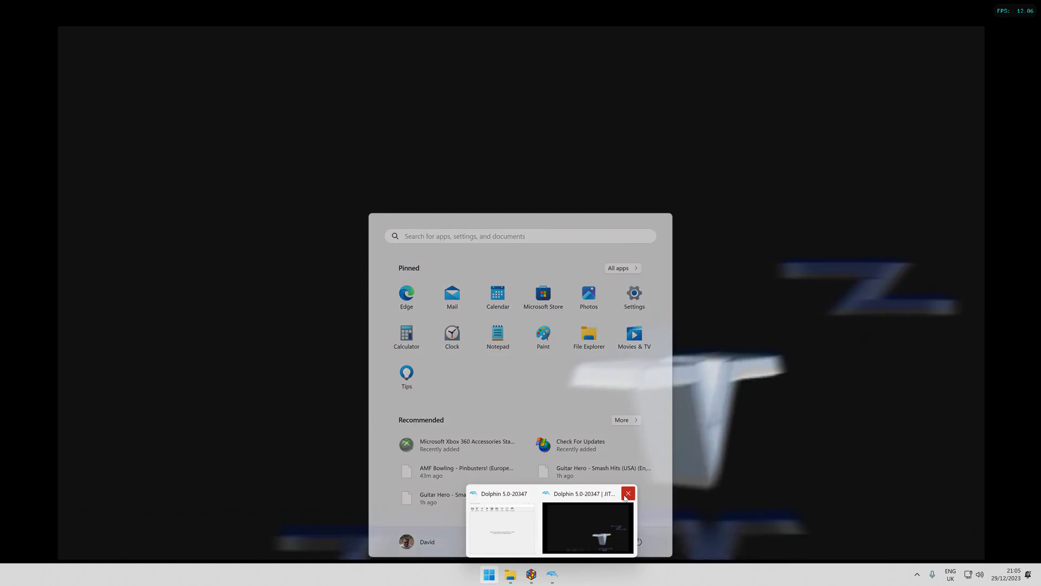
pyautogui.click(625, 498)
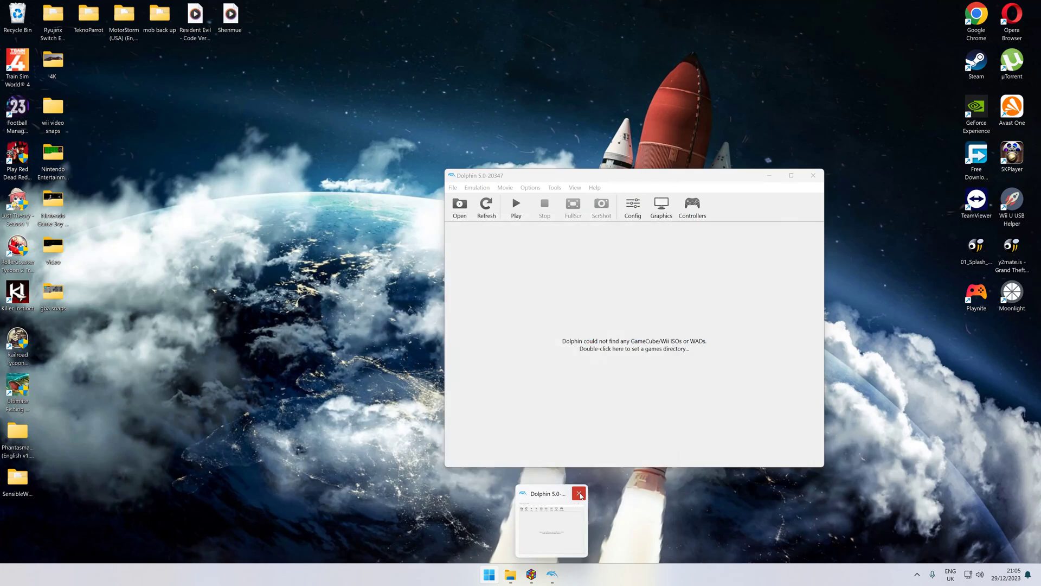
pyautogui.click(580, 494)
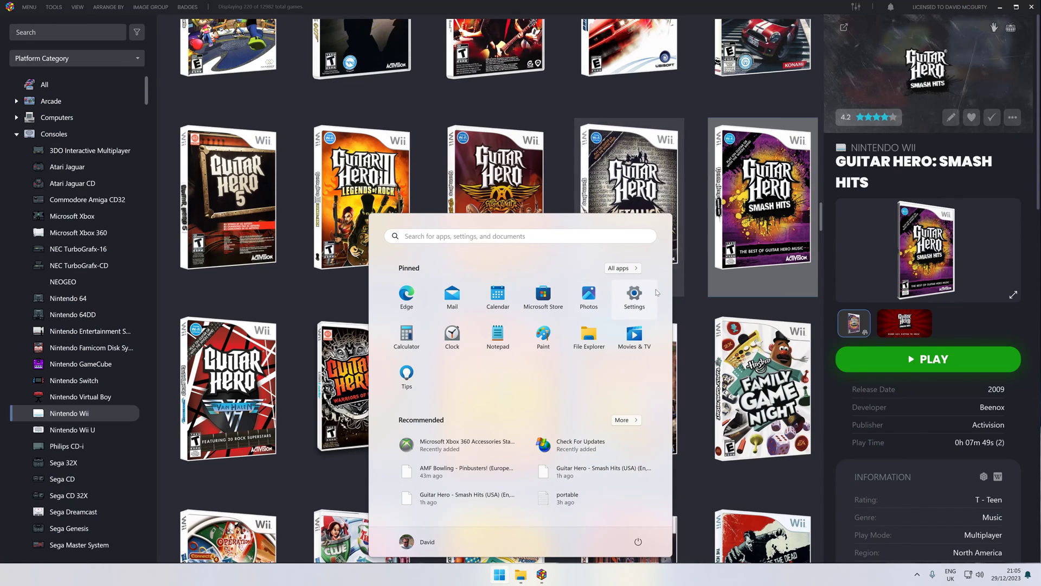
pyautogui.click(861, 329)
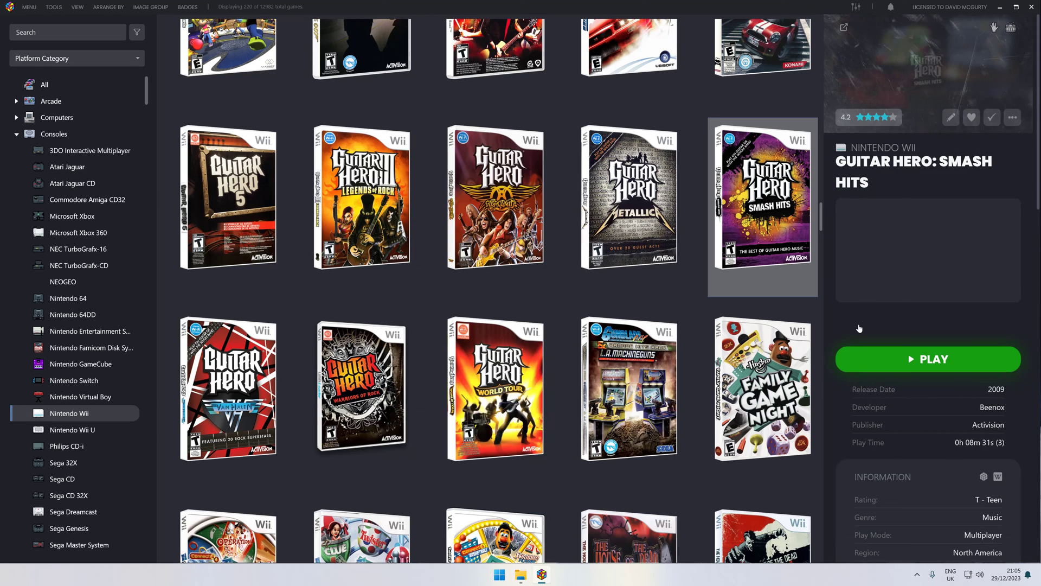
pyautogui.hotkey('alt', 'z')
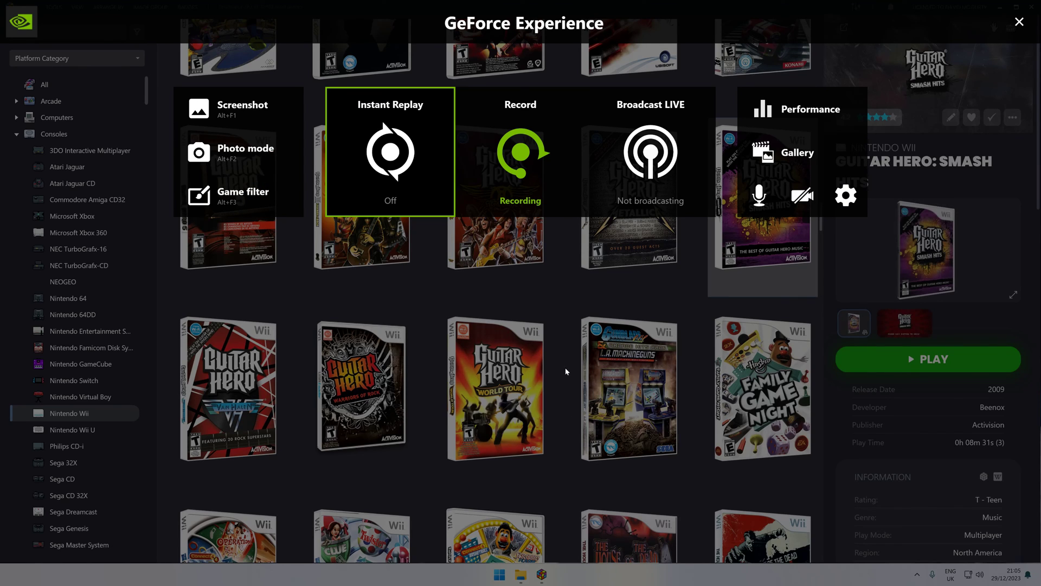